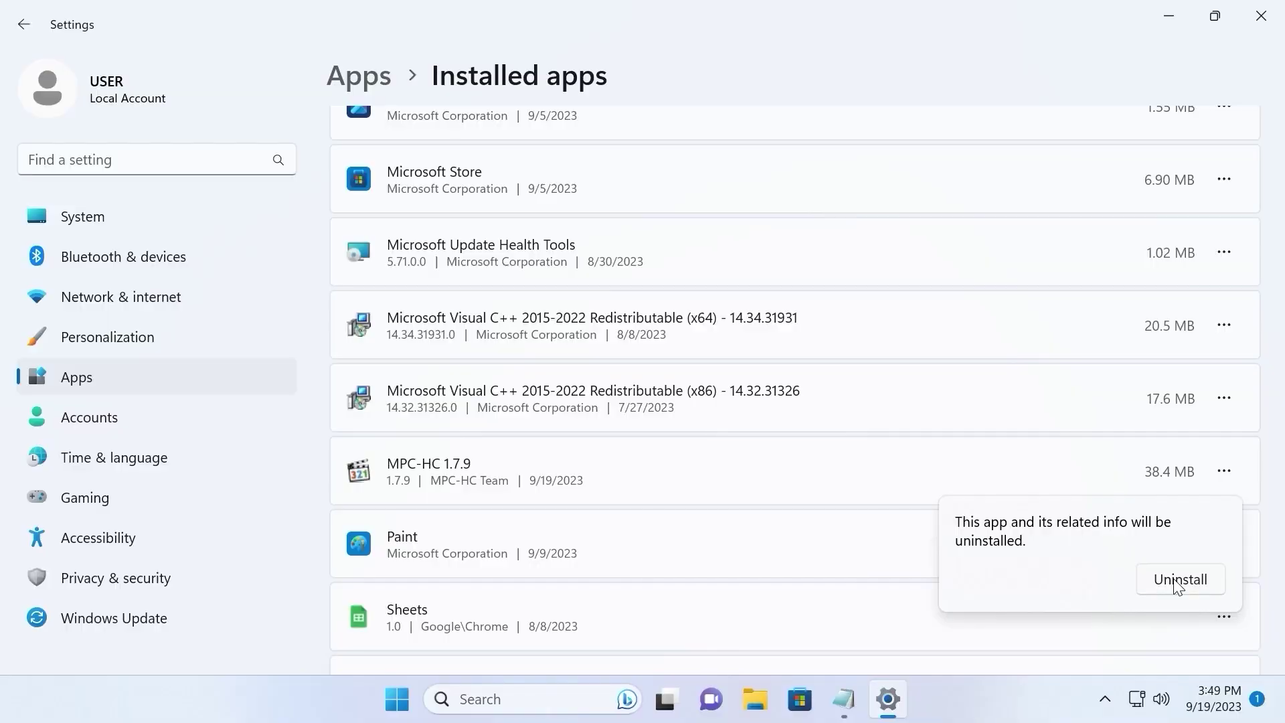
Confirm uninstalling MPC-HC 1.7.9 from the Settings flyout
left_click(1178, 579)
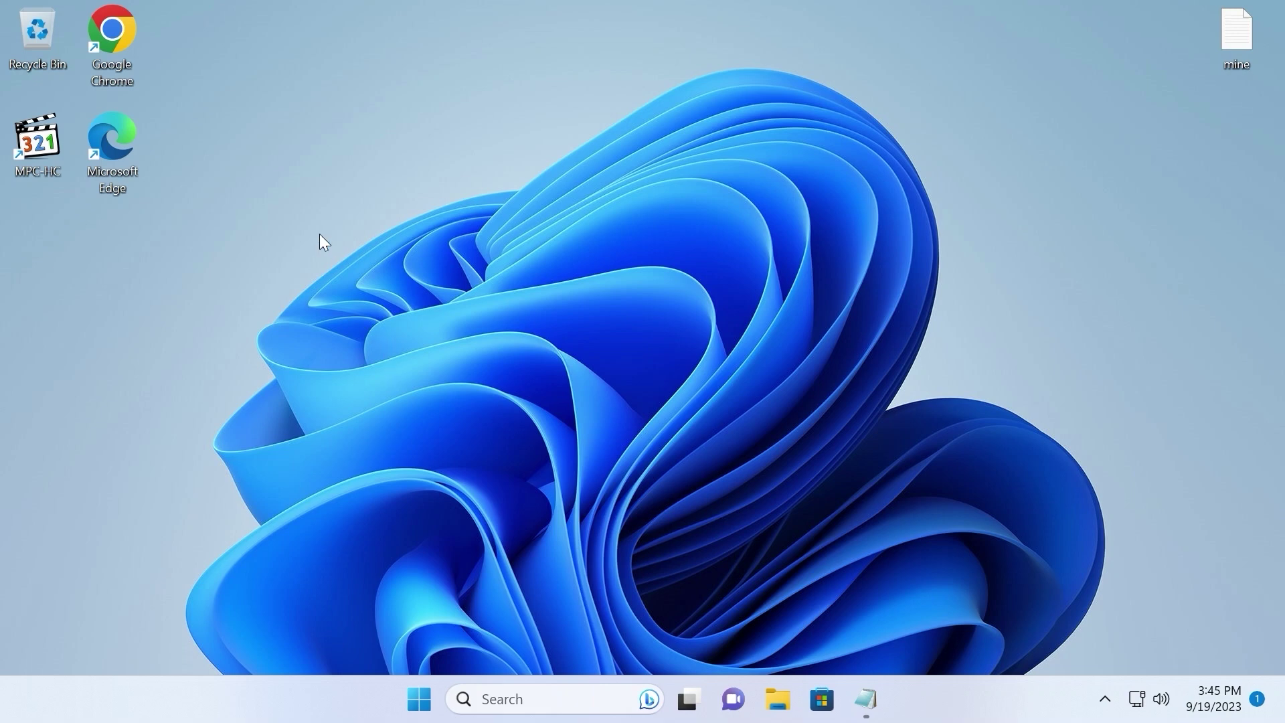
Go from the MPC-HC desktop shortcut to its install folder and show unins000's Properties
right_click(42, 146)
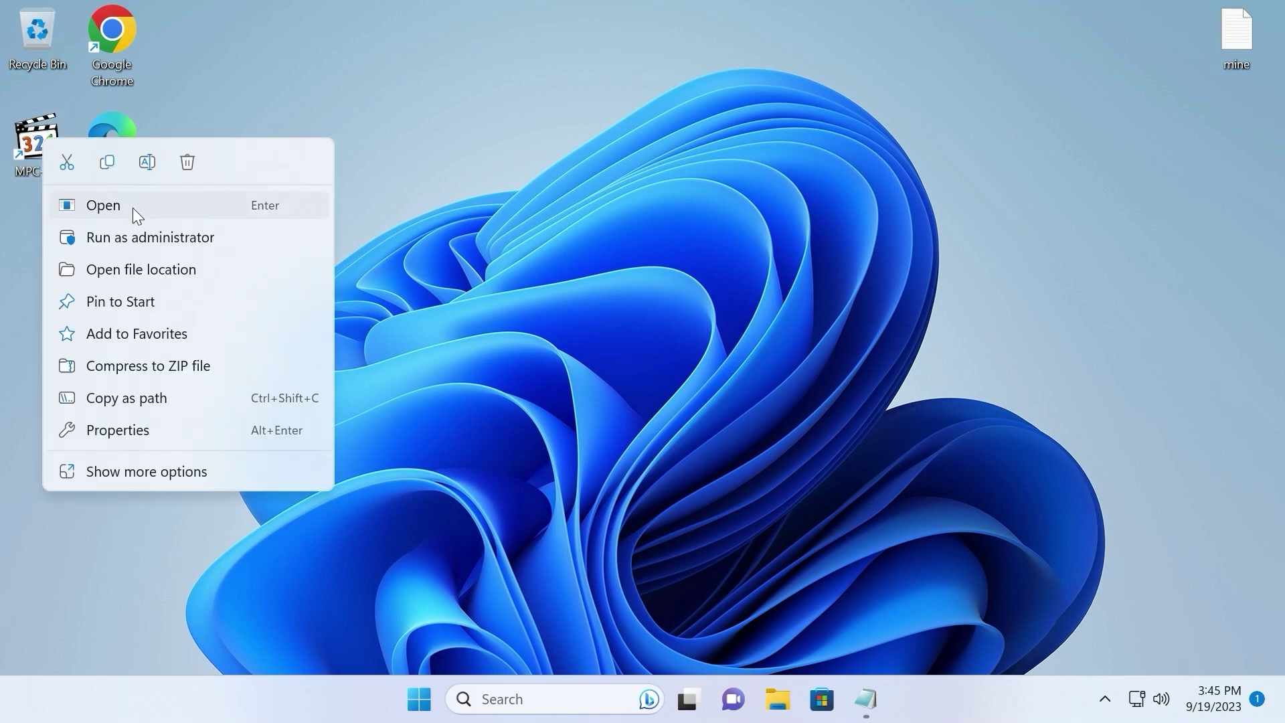
left_click(158, 269)
scroll(504, 363, "down", 1)
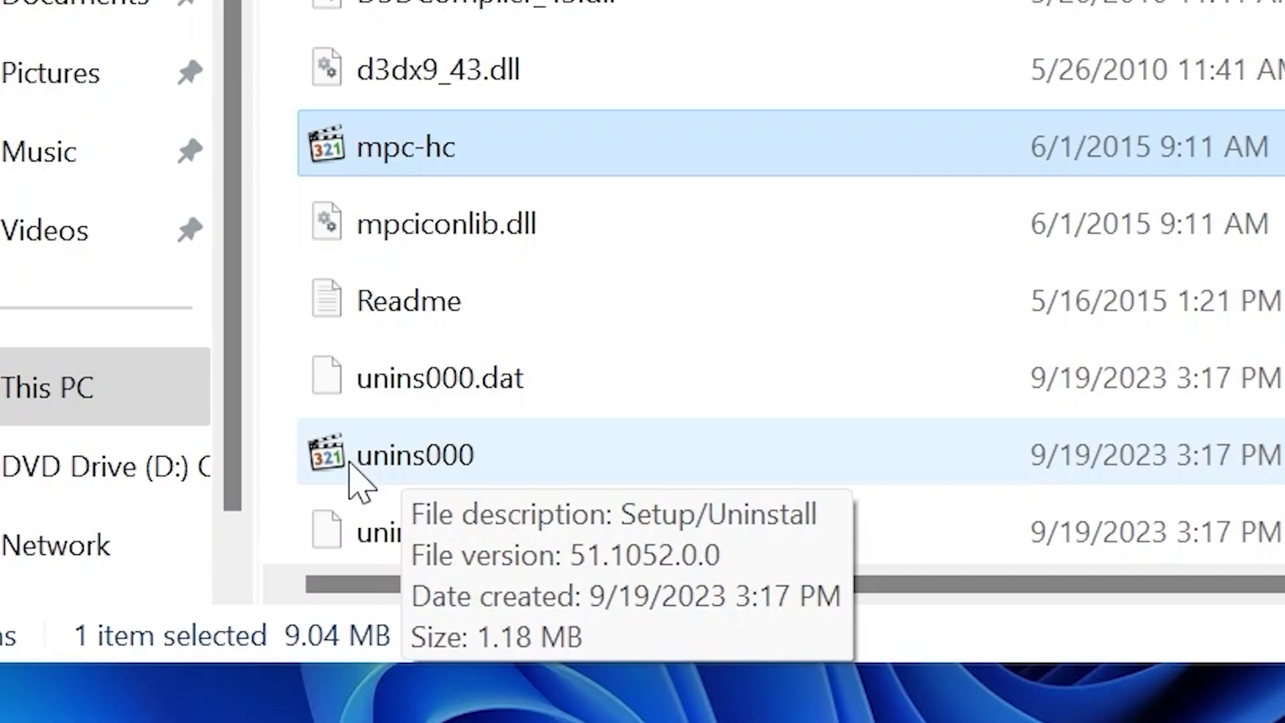
left_click(401, 546)
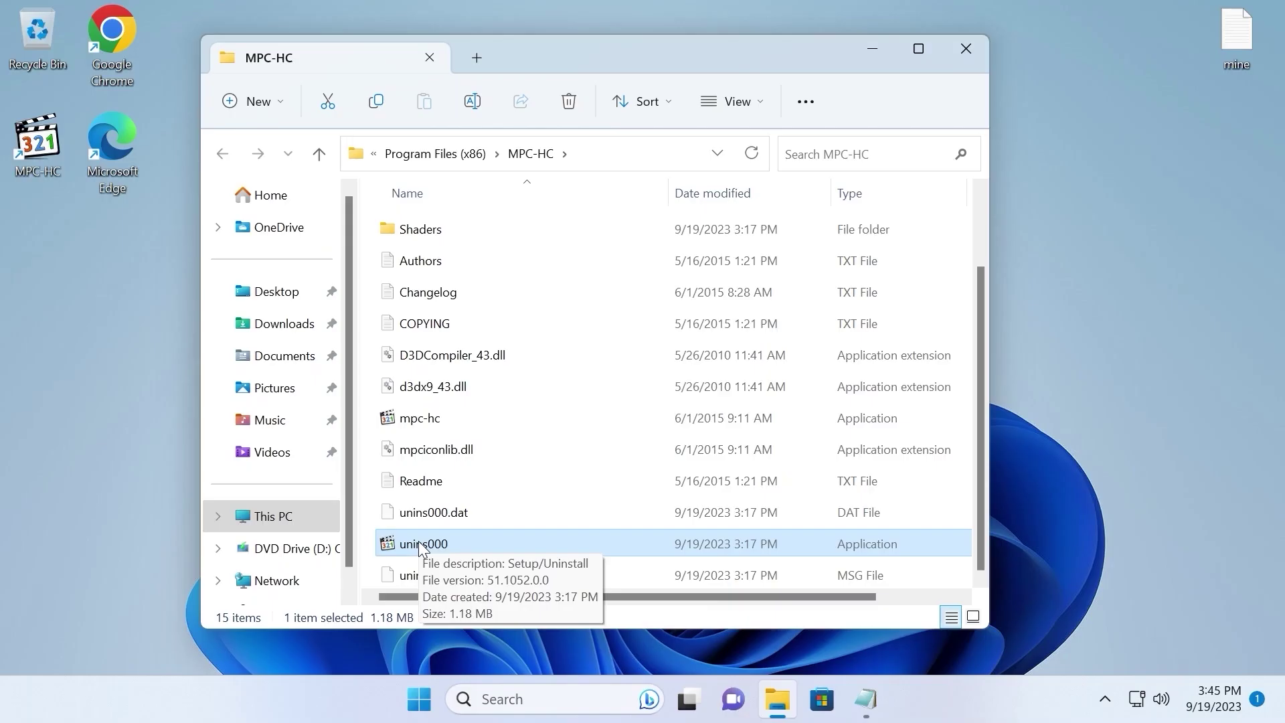
right_click(405, 450)
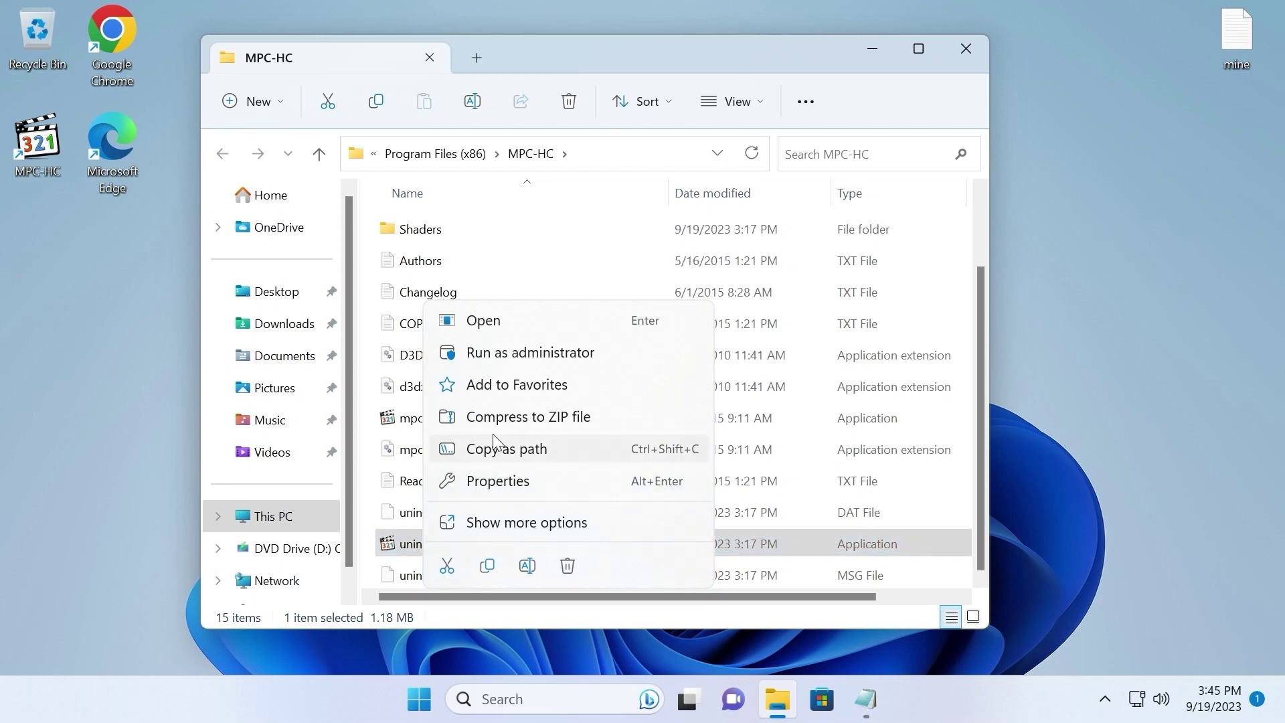
left_click(494, 483)
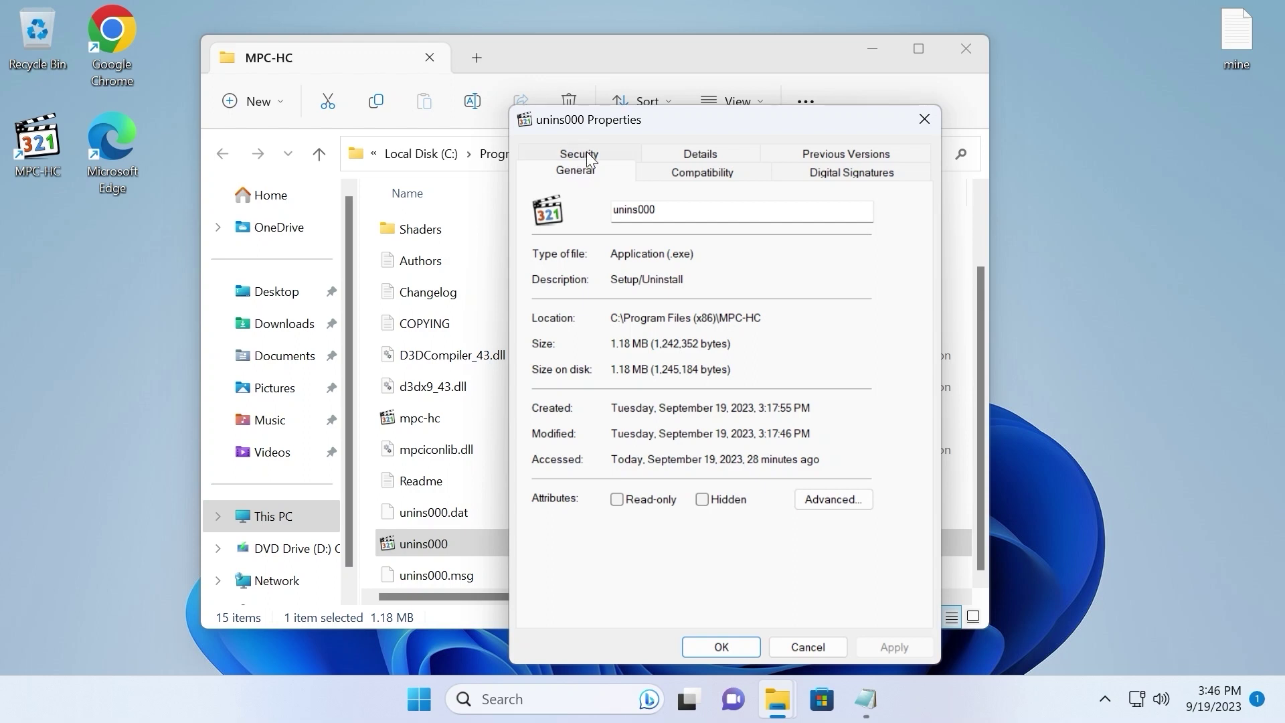
Add the Everyone group to unins000's security permissions
left_click(586, 151)
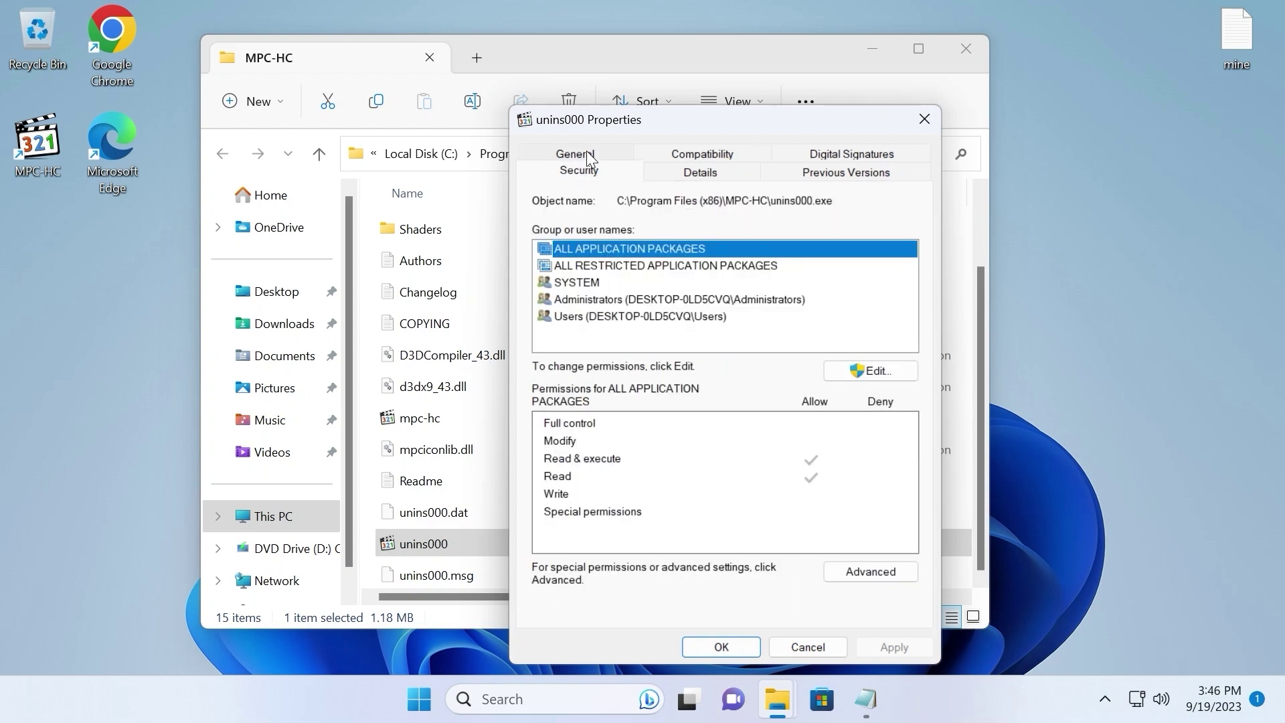
left_click(868, 371)
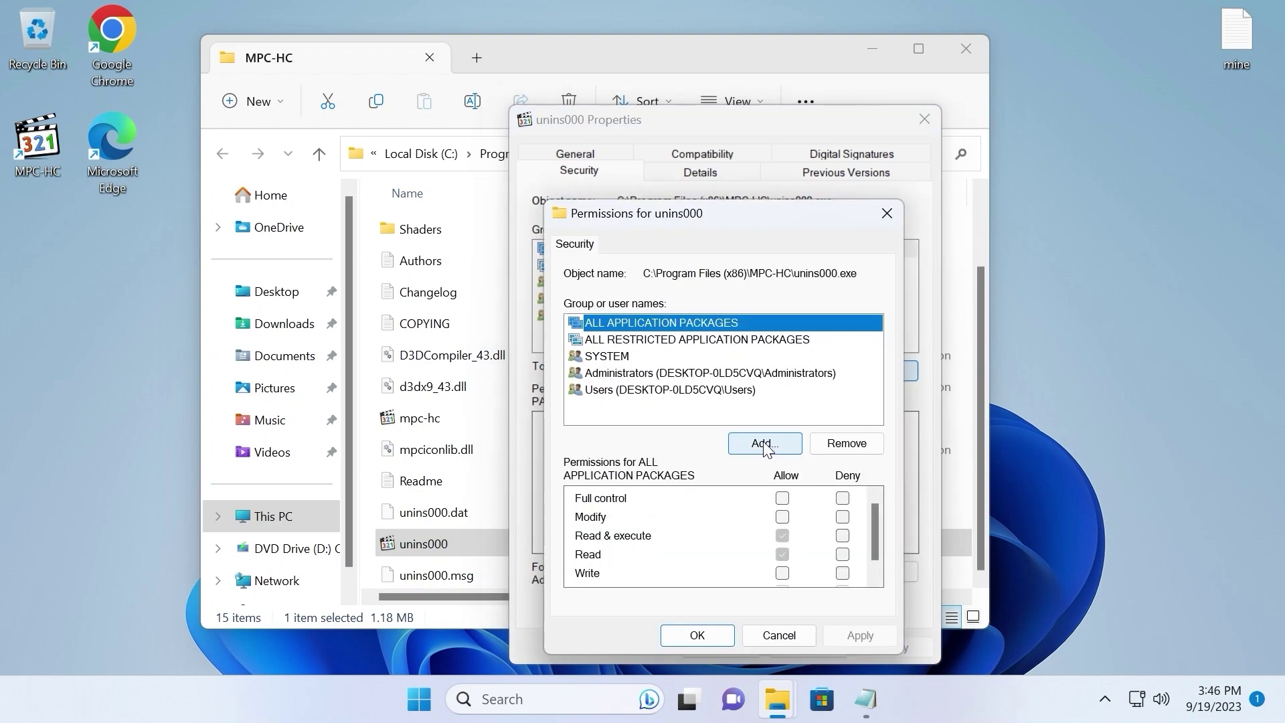
left_click(764, 443)
type("E")
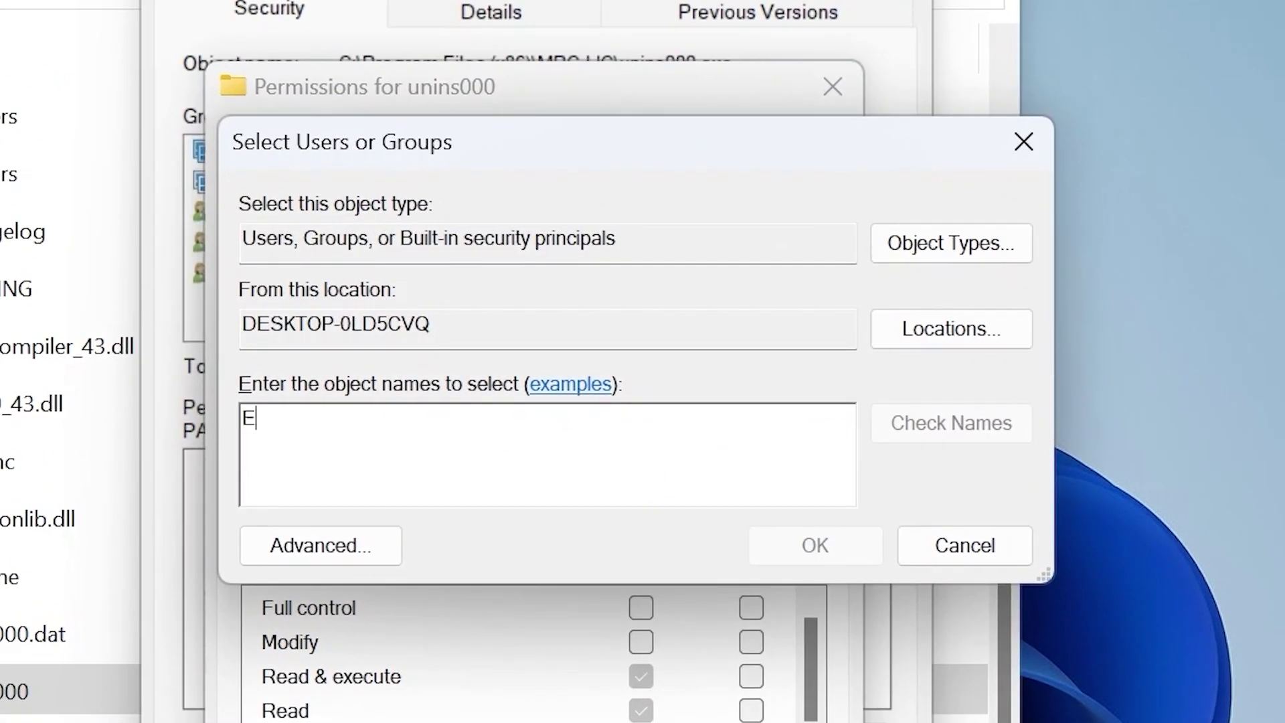
type("veryo")
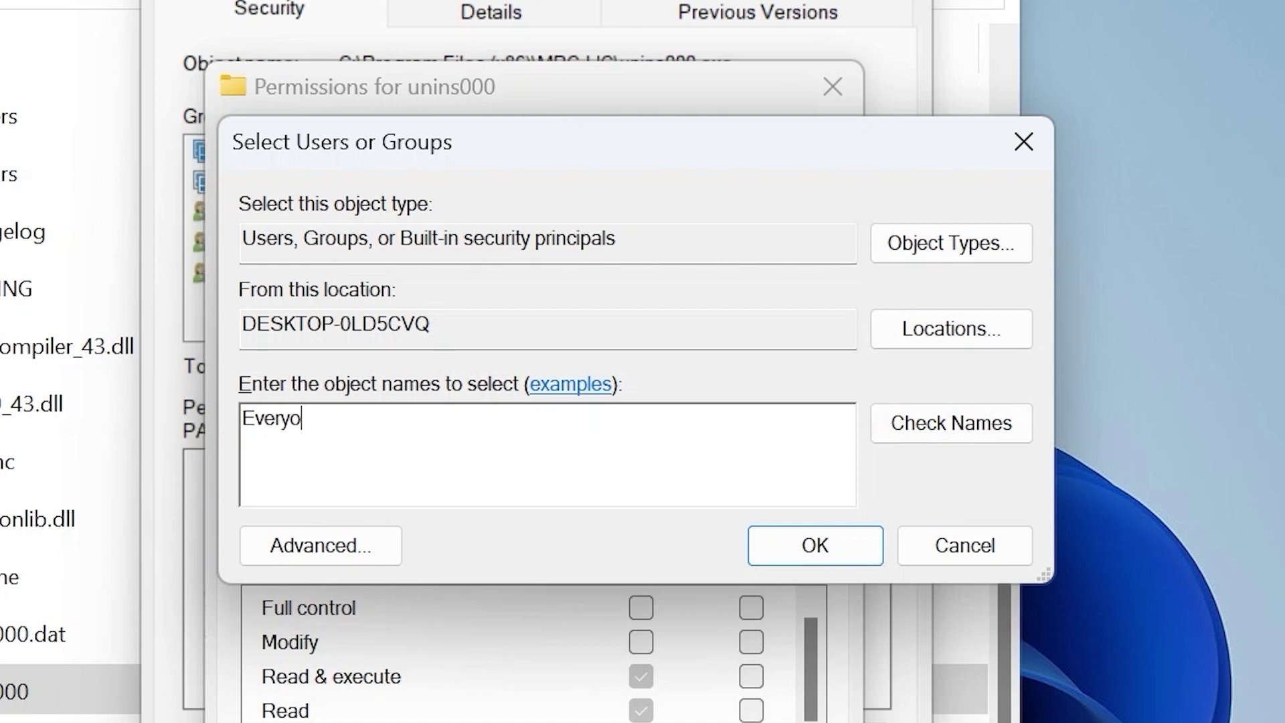
type("ne")
key("ctrl+a")
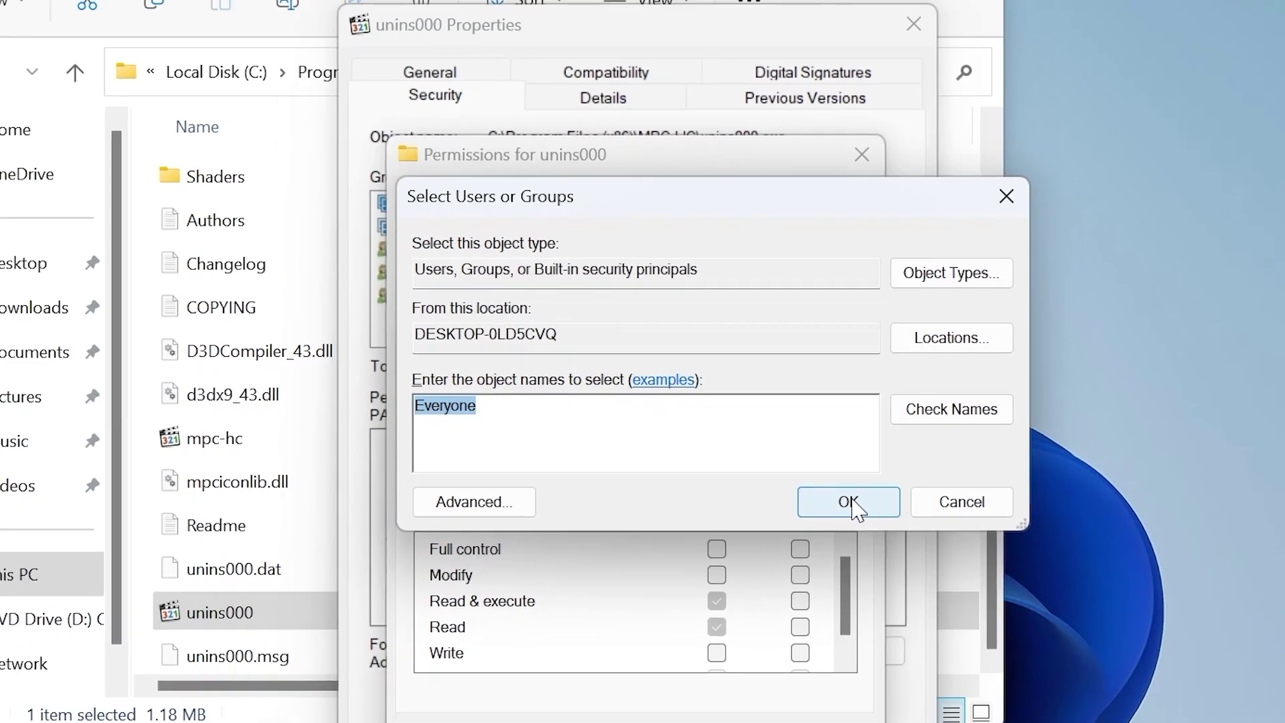
left_click(854, 506)
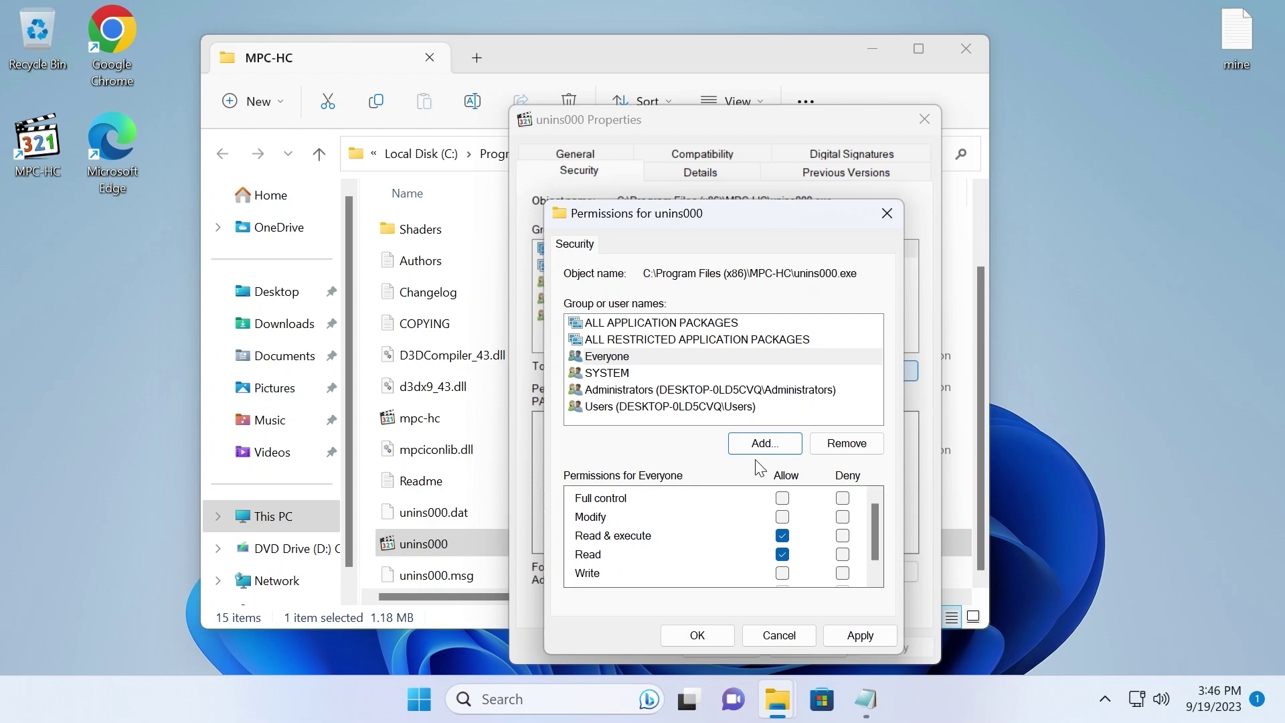
Deny Everyone Full control on unins000, apply, and accept the warning
left_click(842, 498)
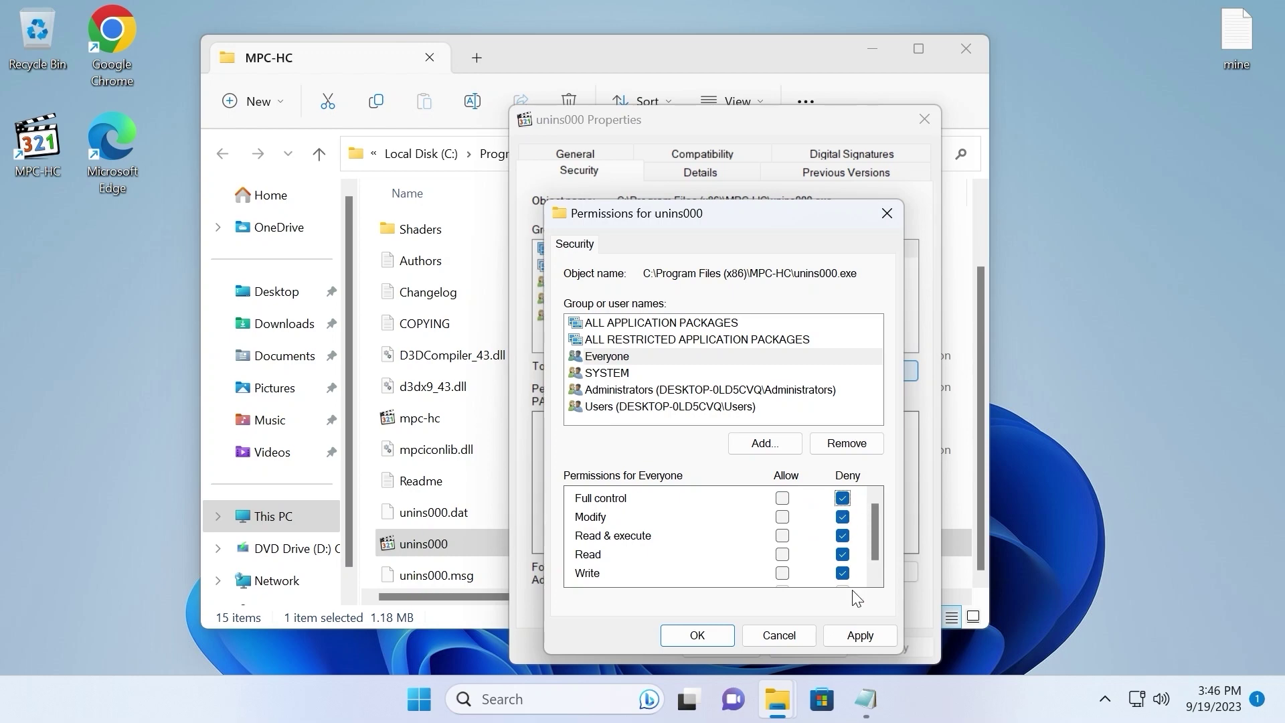
left_click(873, 640)
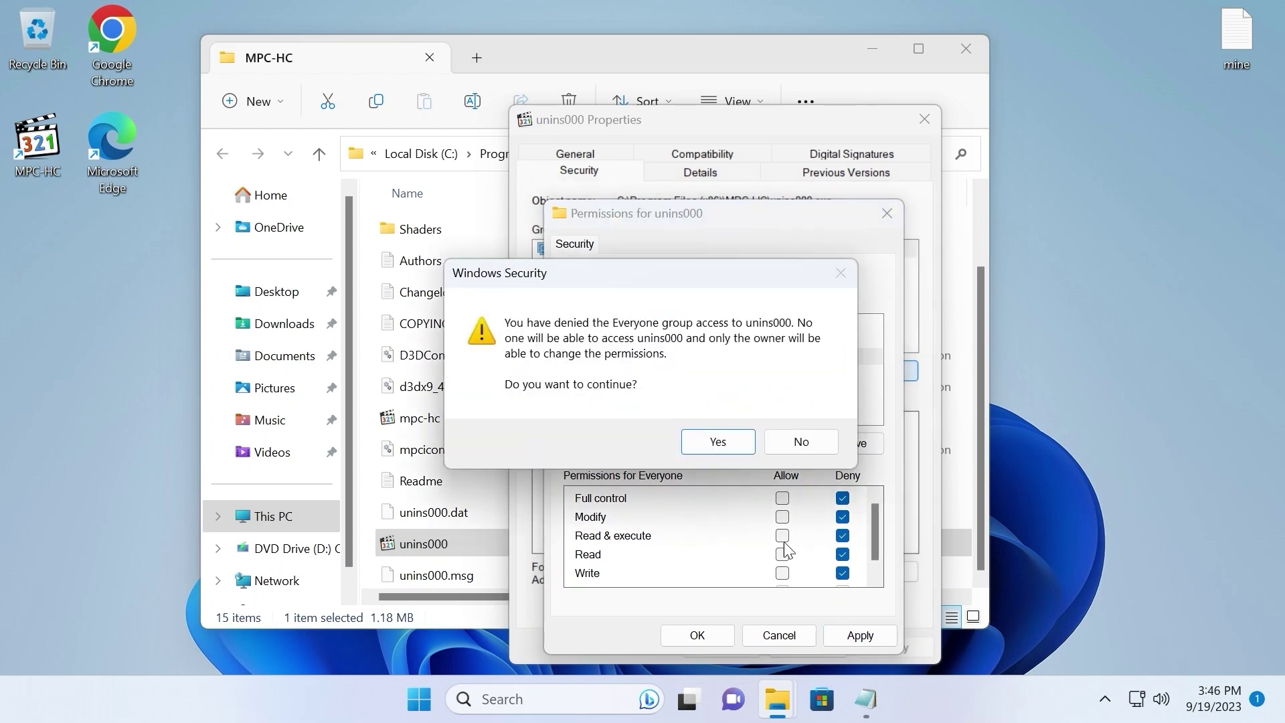
left_click(713, 442)
left_click(697, 634)
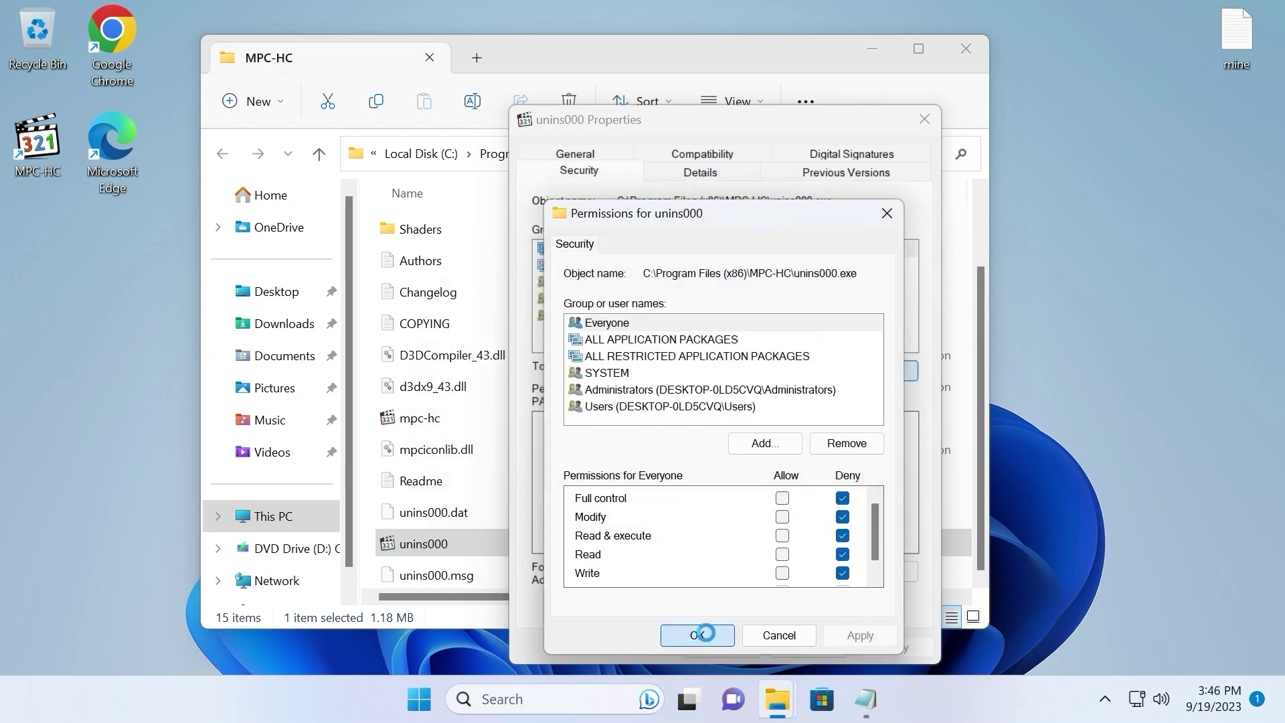
left_click(924, 121)
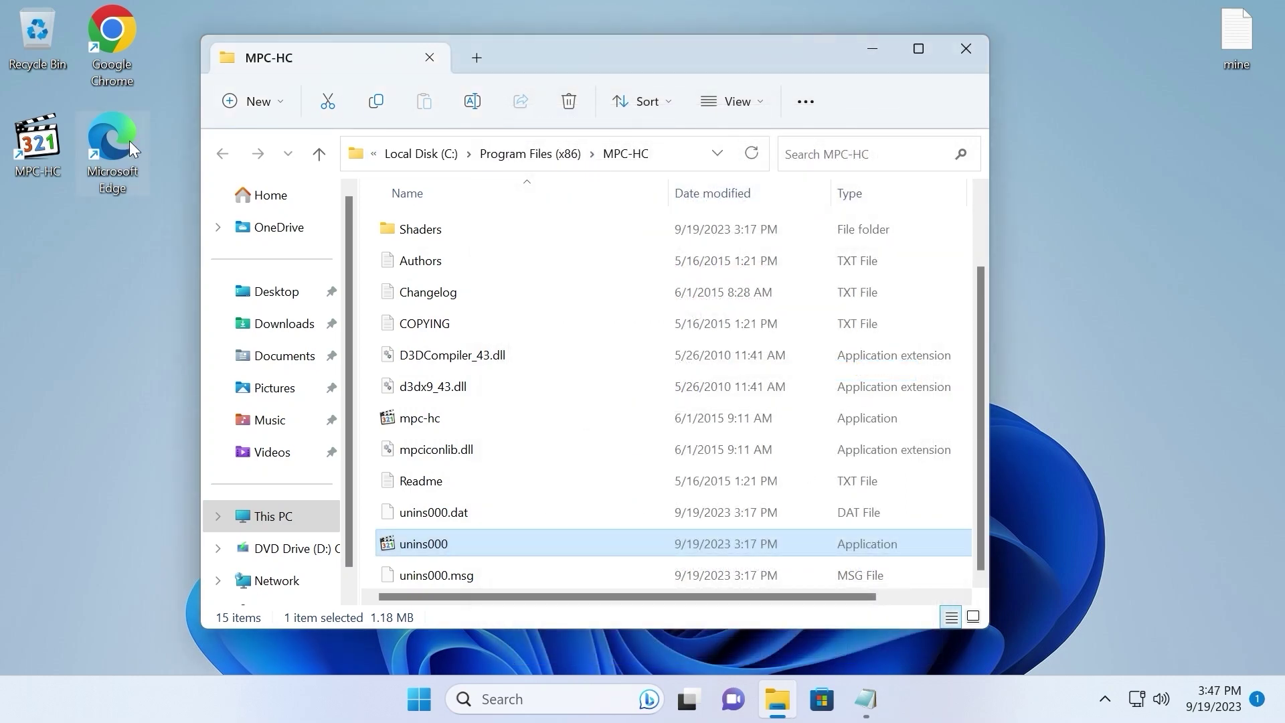
Close the MPC-HC folder and bring up Settings' Installed apps list, scrolled to MPC-HC 1.7.9
left_click(963, 50)
key("super")
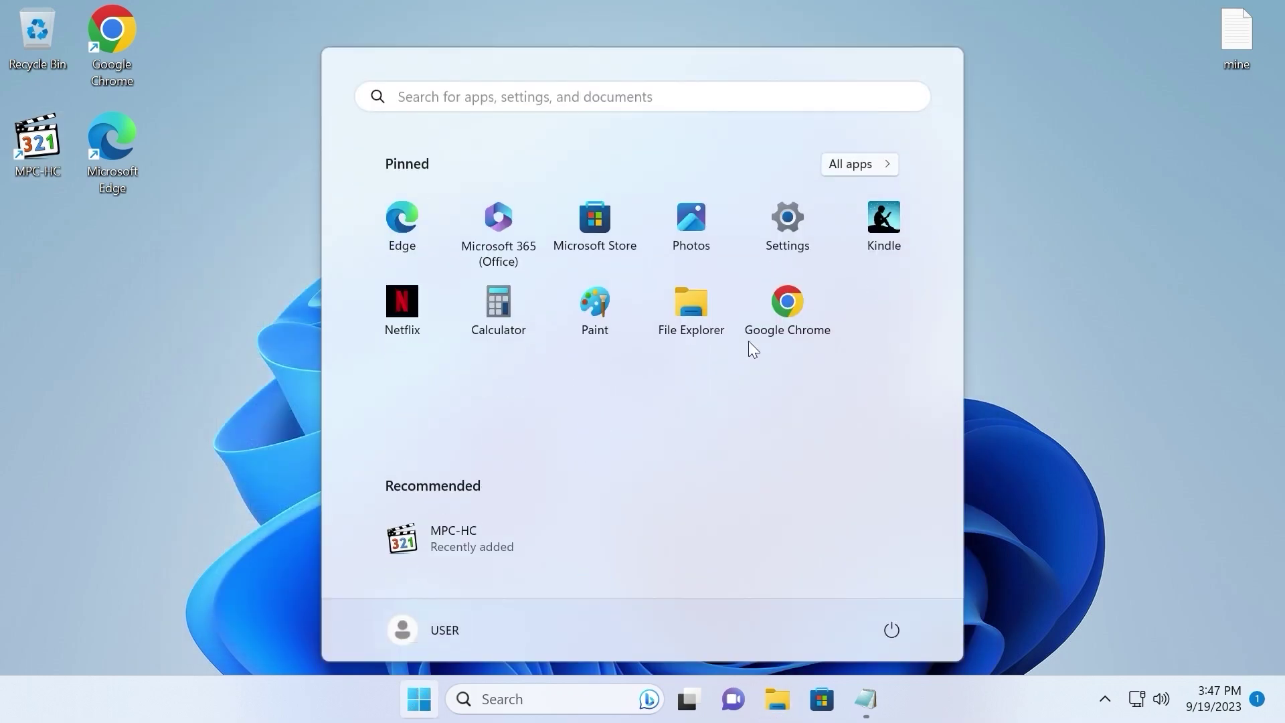
left_click(778, 227)
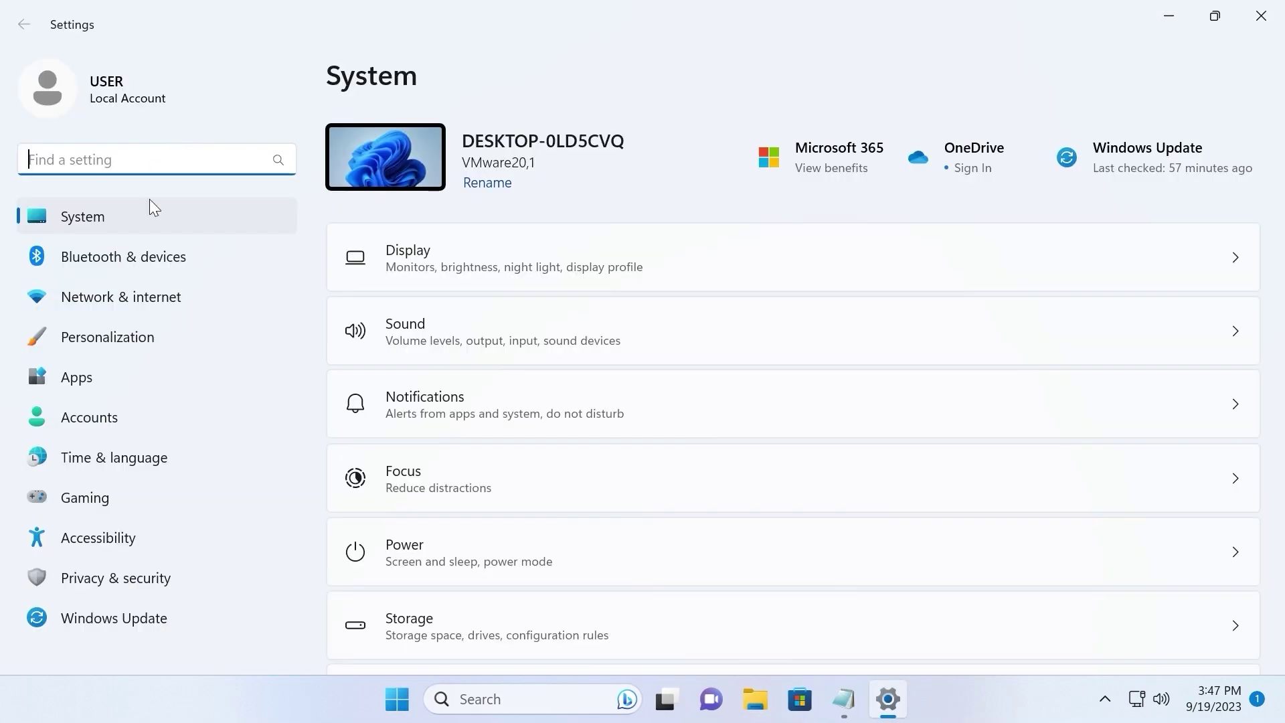
left_click(99, 382)
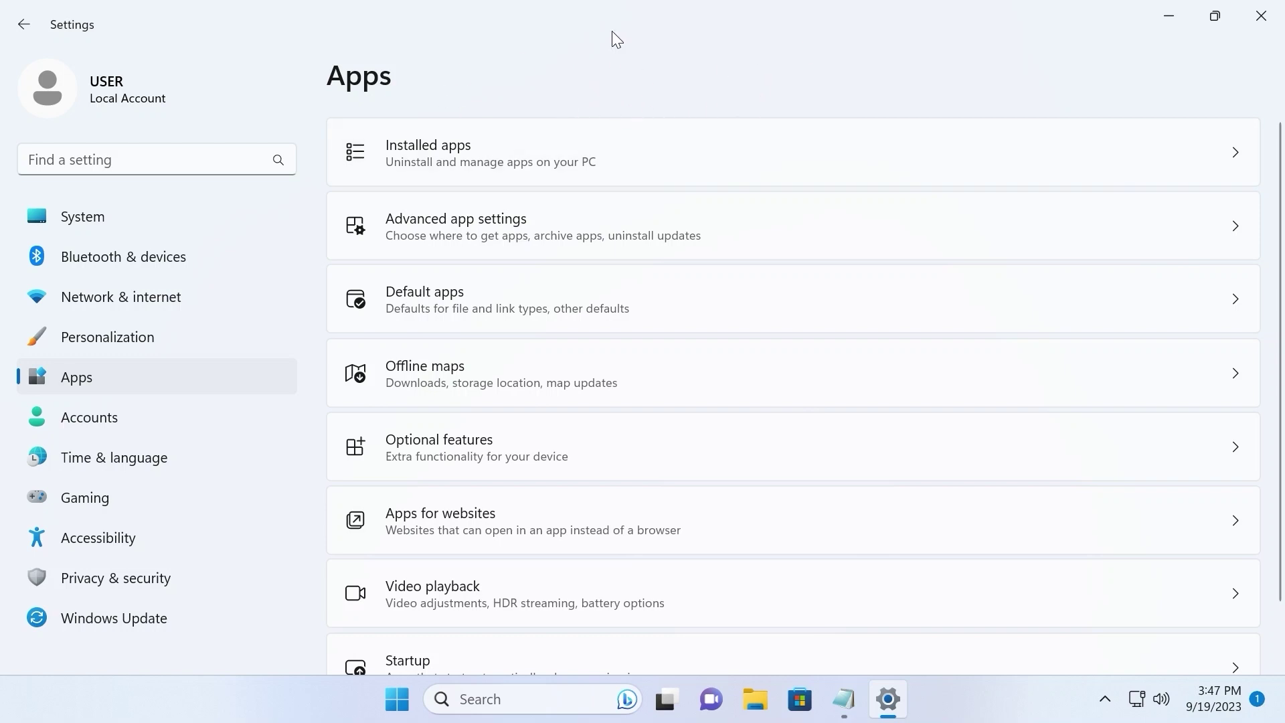
left_click(1216, 154)
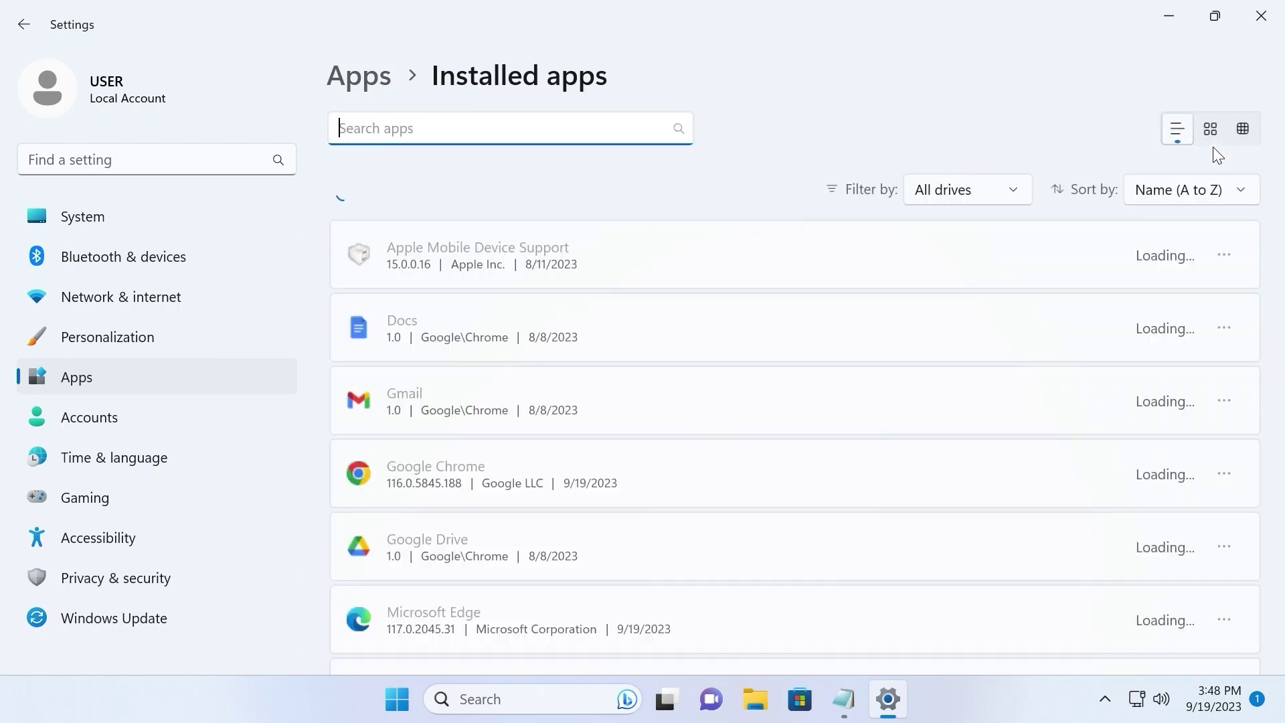
scroll(762, 254, "down", 8)
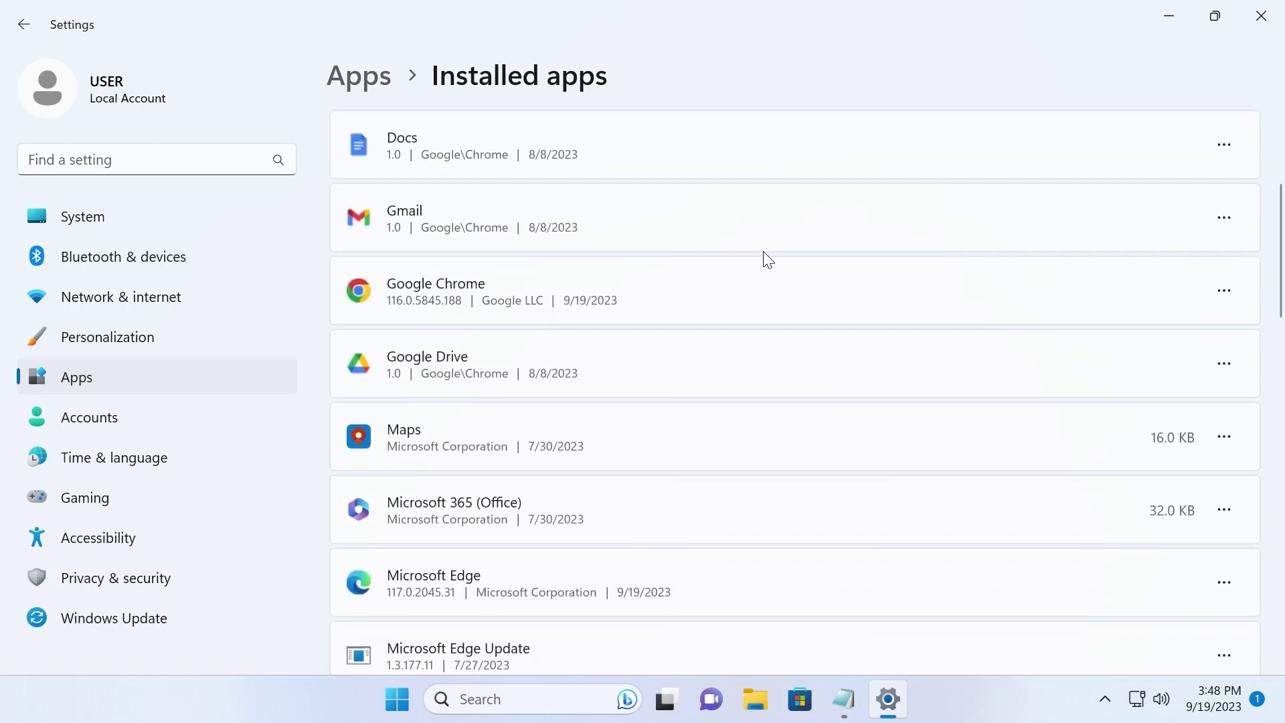
scroll(768, 259, "down", 7)
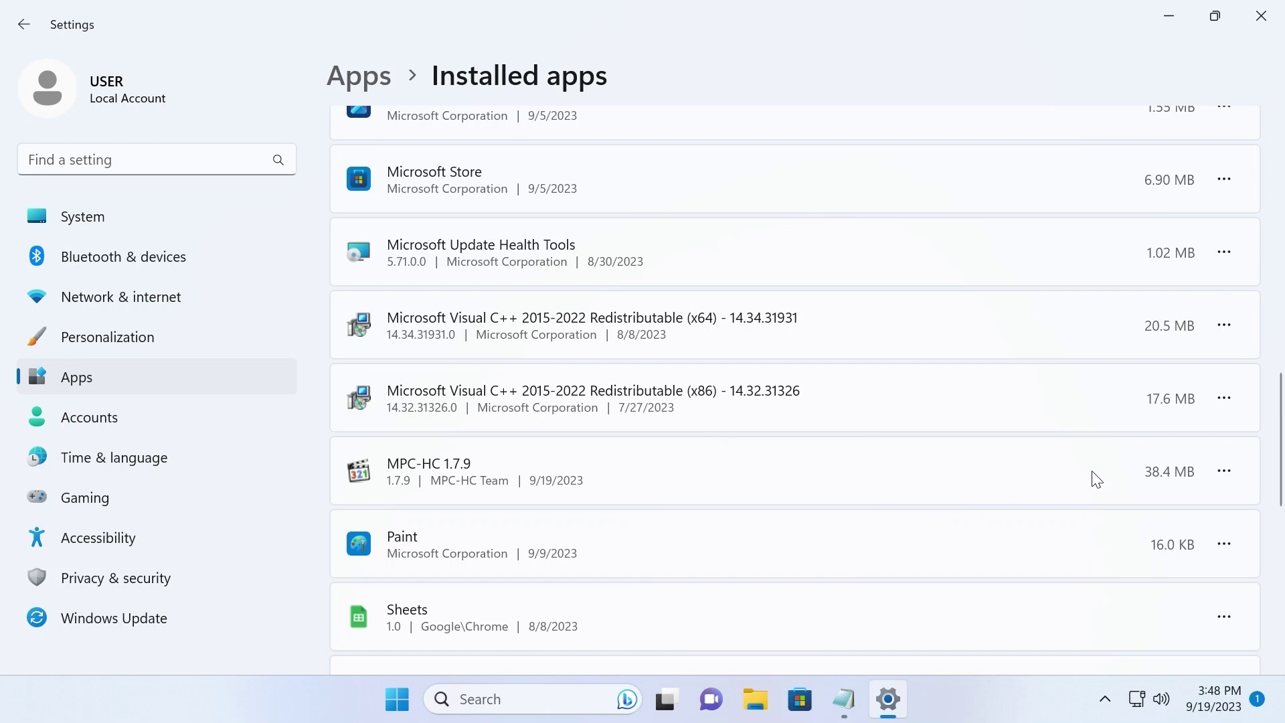
Uninstall MPC-HC 1.7.9 from Installed apps and dismiss the unins000.exe access-denied error
left_click(1225, 477)
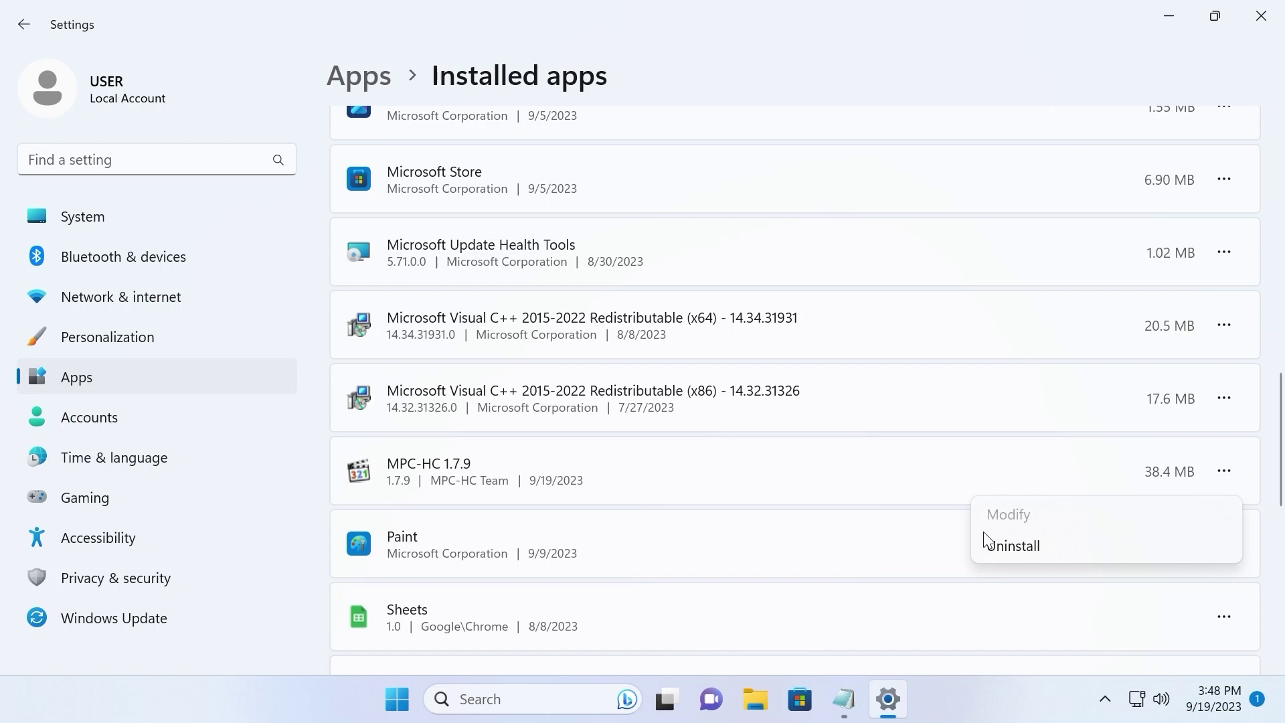
left_click(1007, 548)
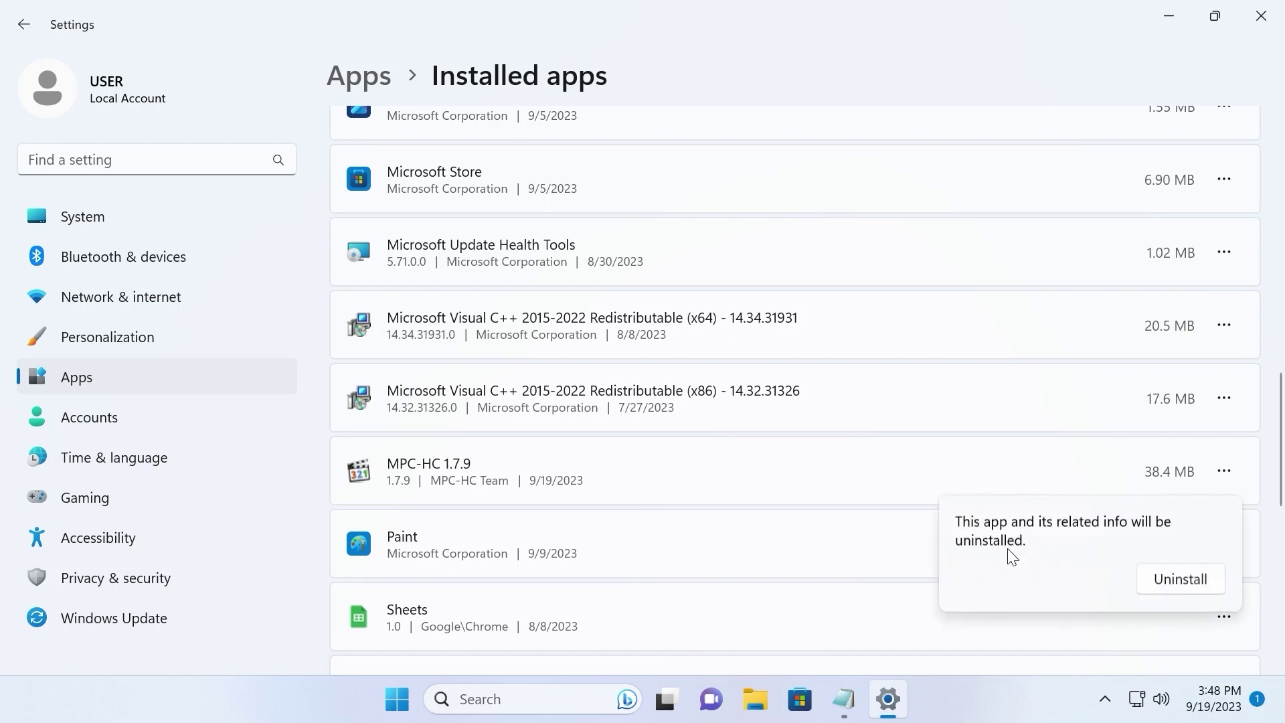
left_click(1177, 583)
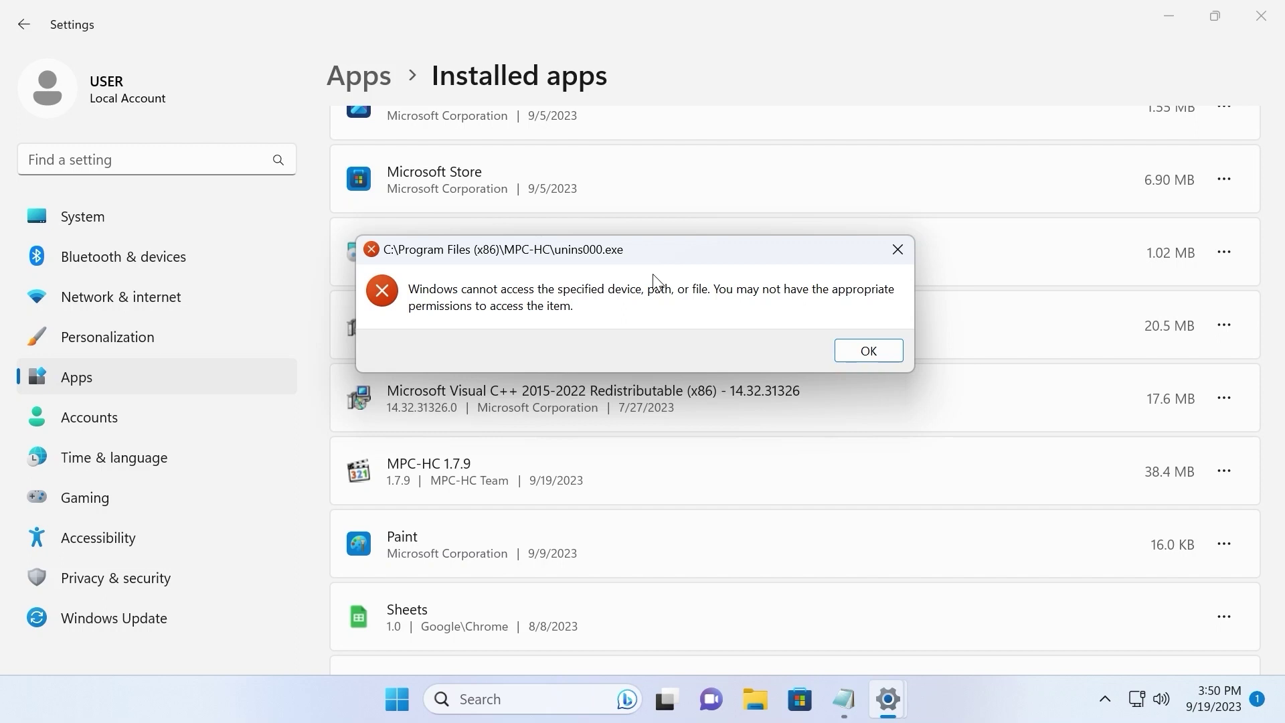
left_click(897, 251)
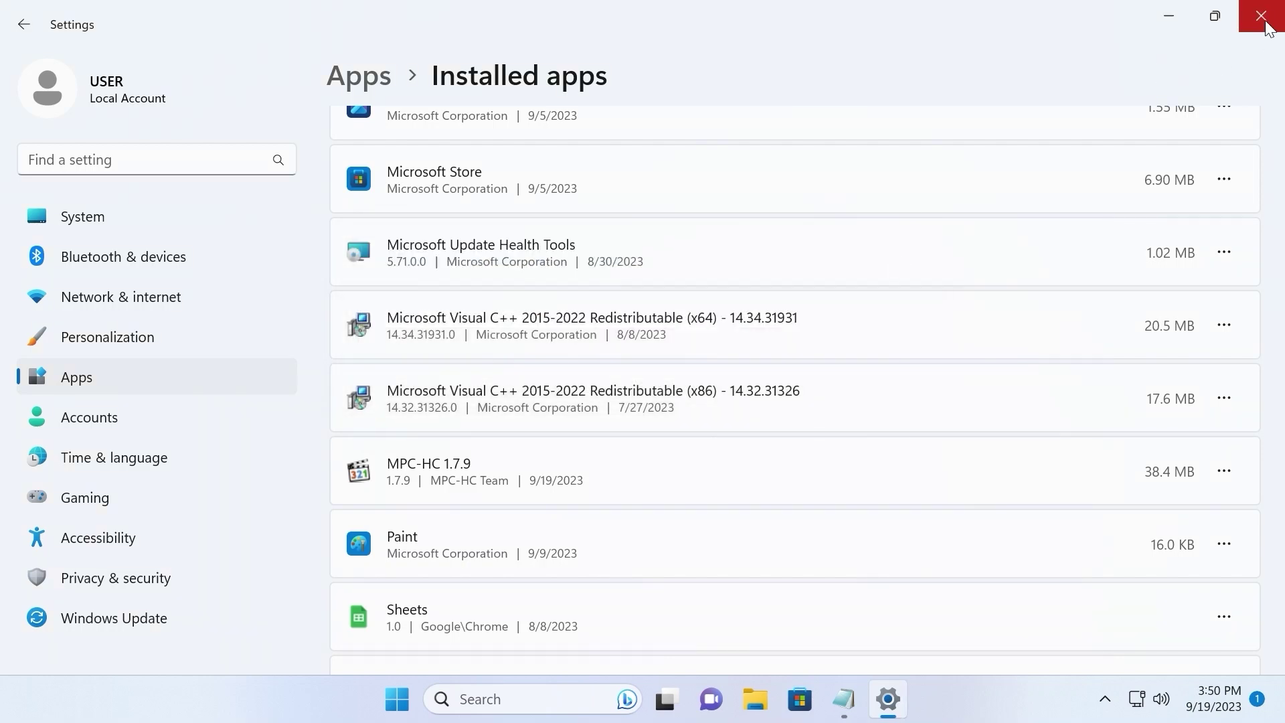
Close Settings, start Chrome and search Google for 'wise program uninstaller'
left_click(1262, 24)
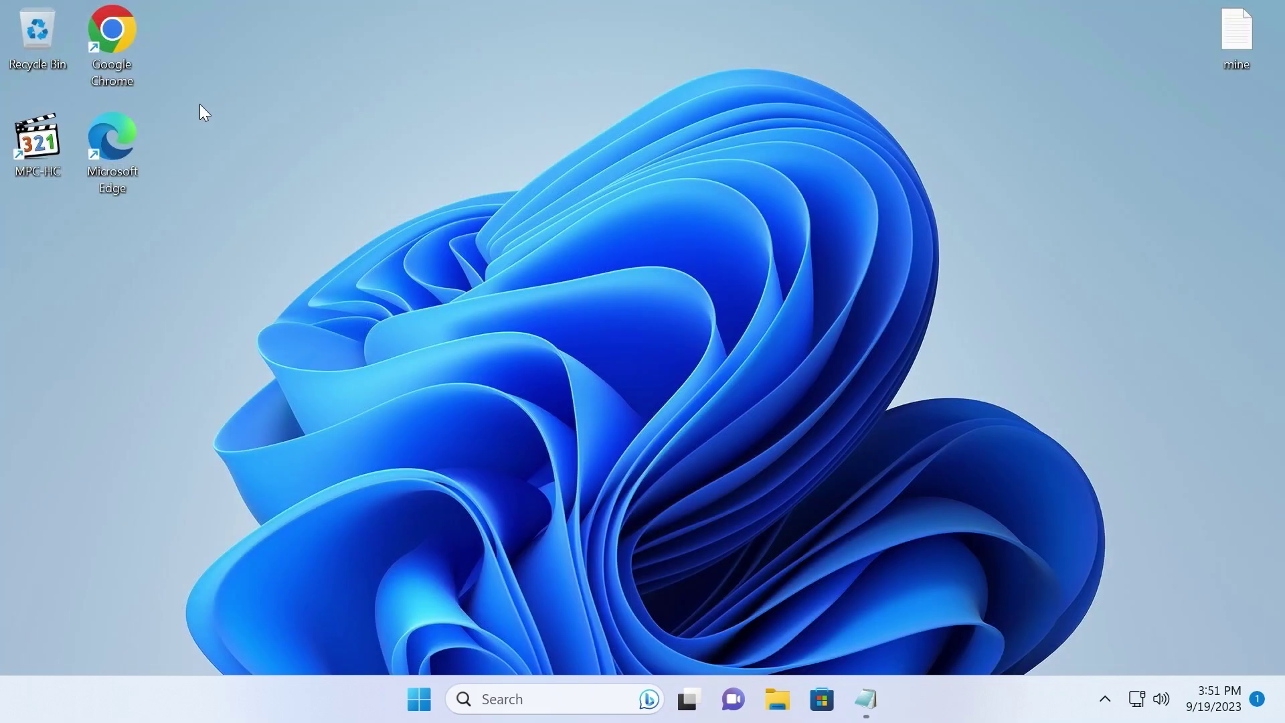
double_click(111, 30)
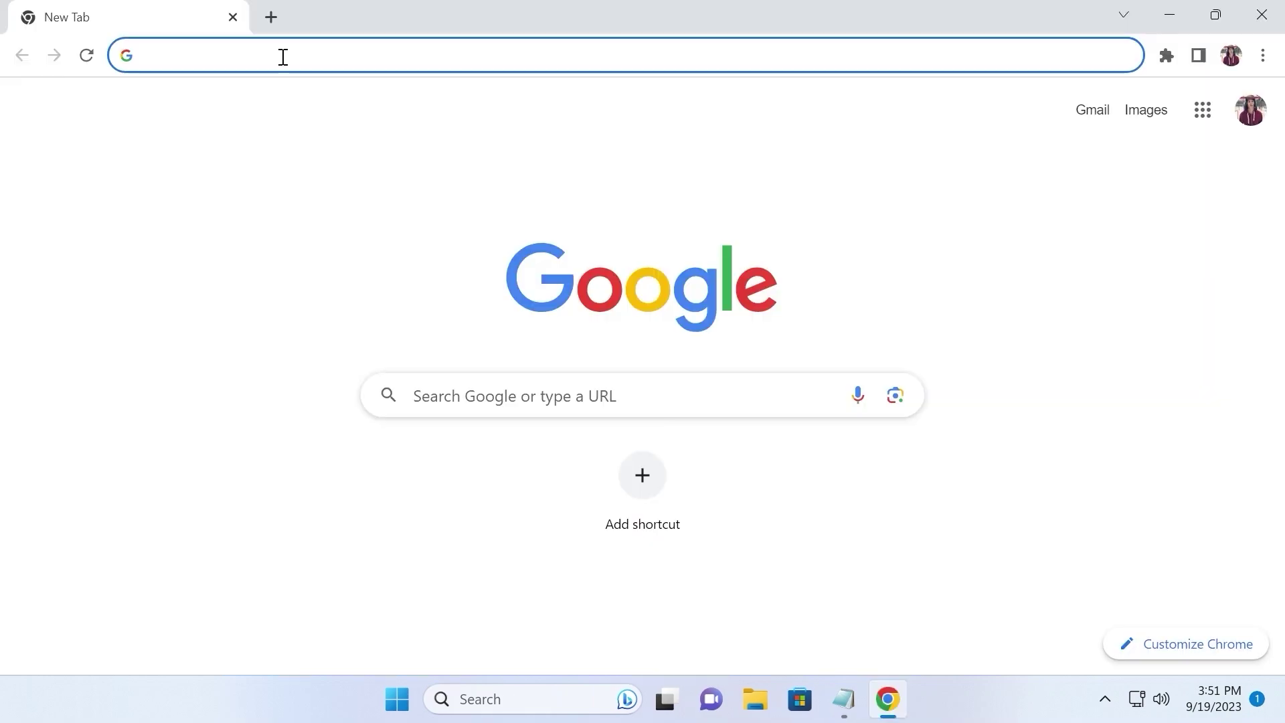
type("wis")
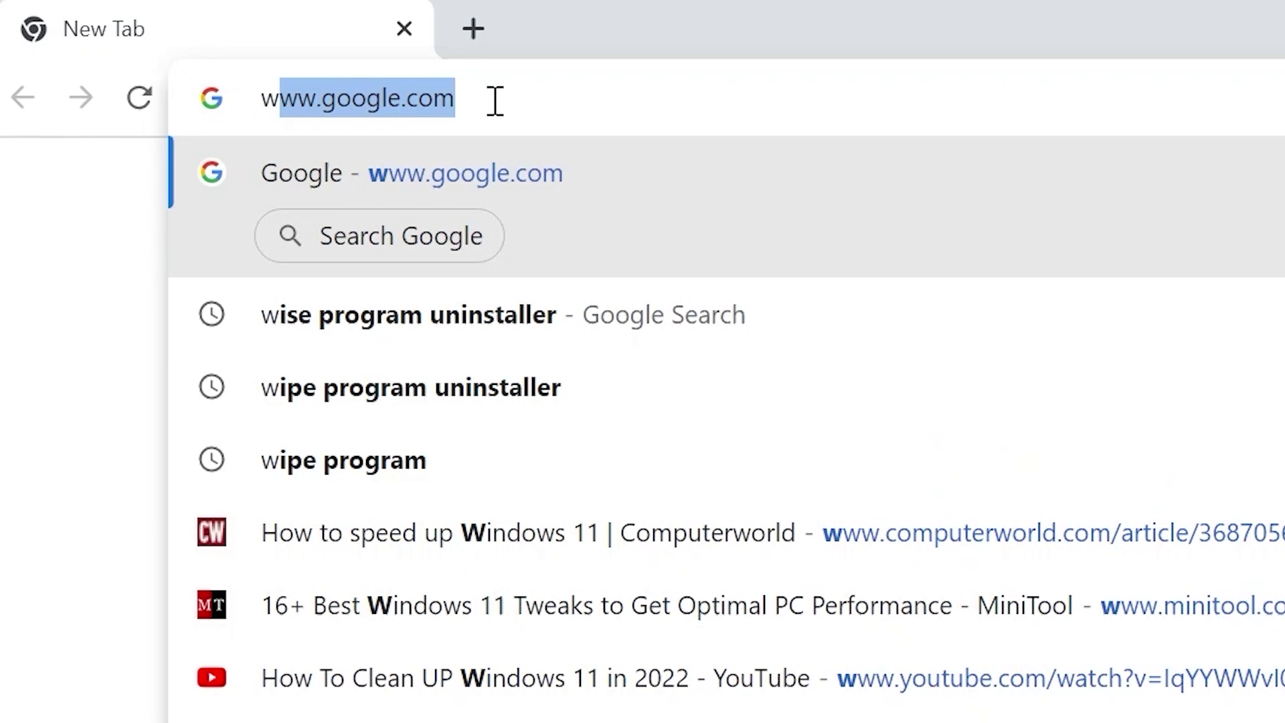
type("e pr")
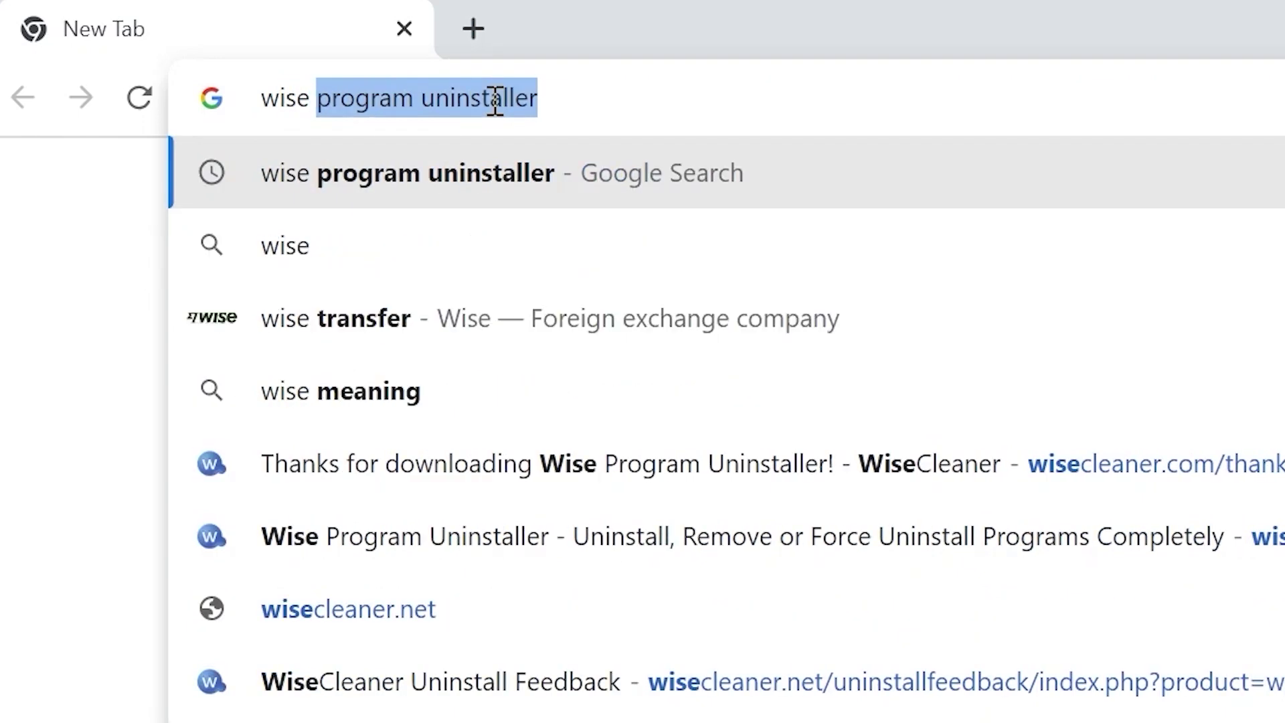
type("ogr")
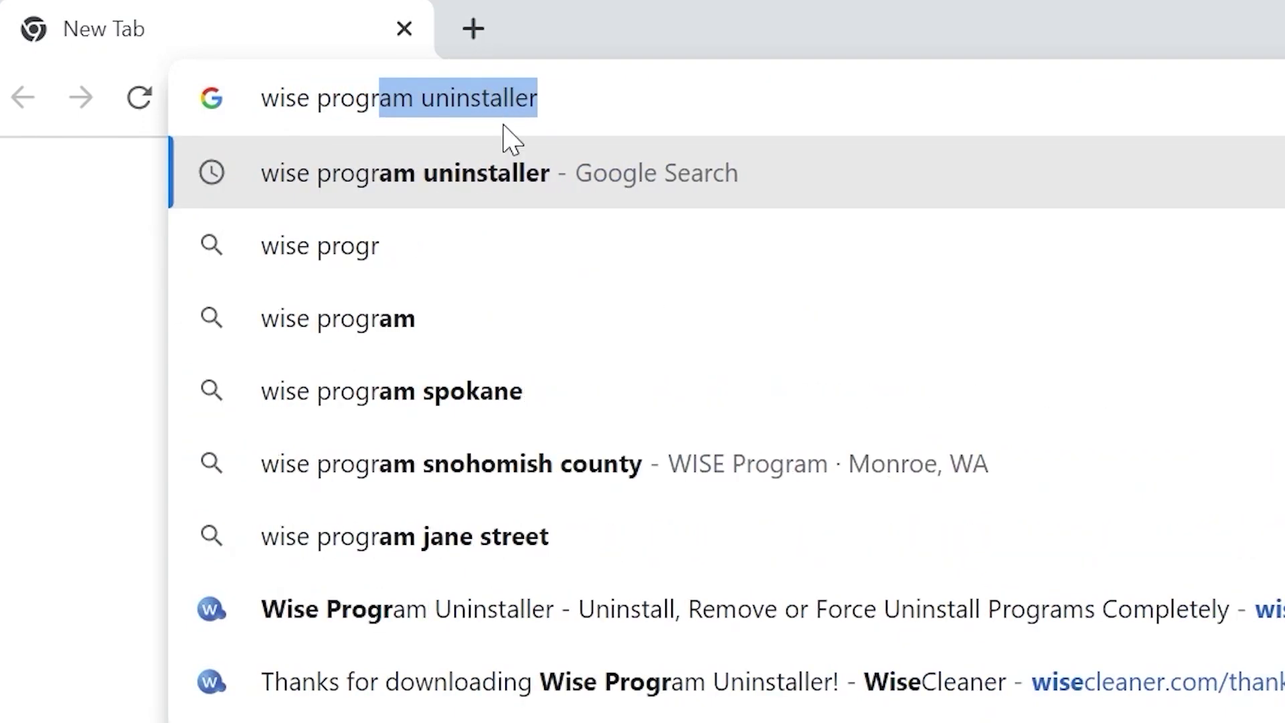
type("am un")
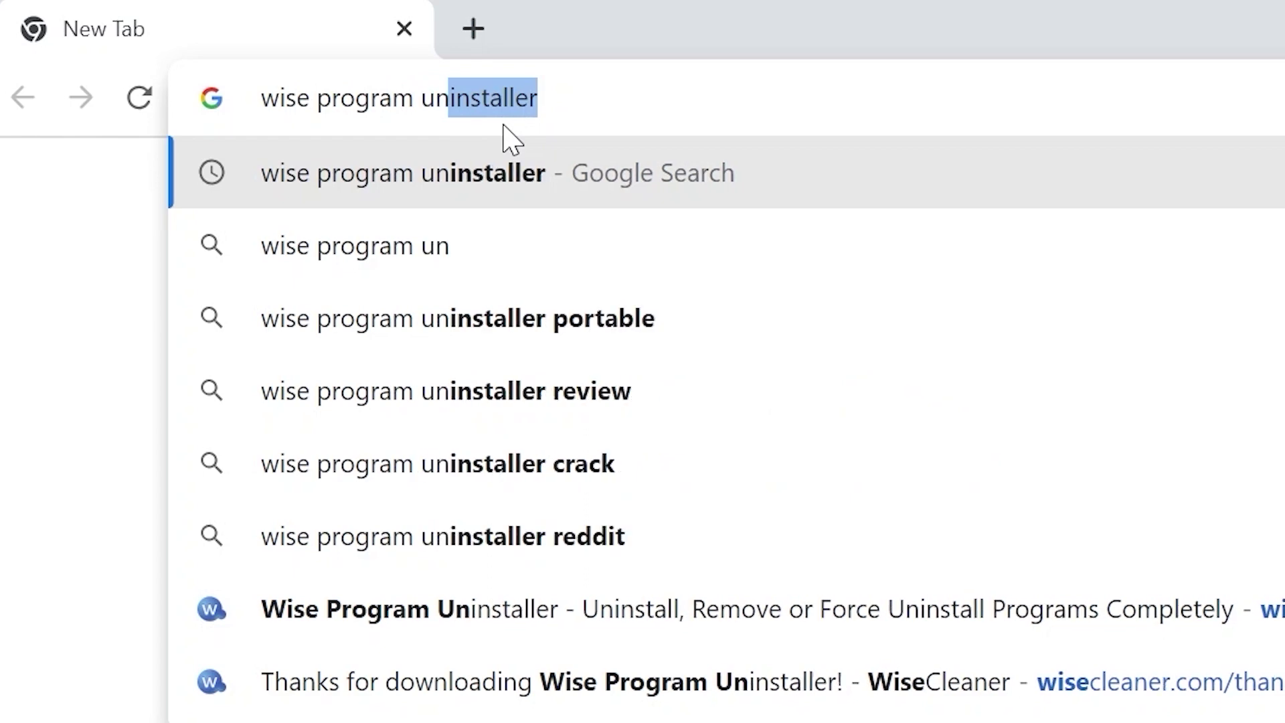
type("ins")
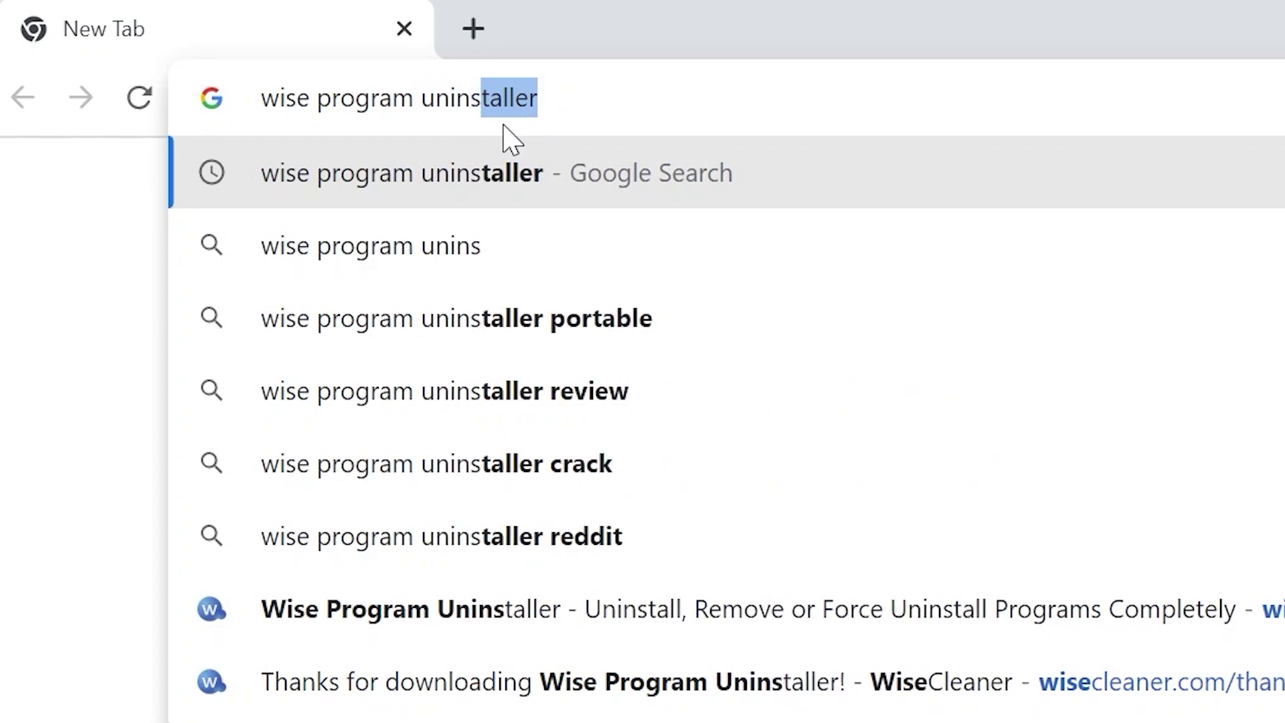
type("taller")
left_click_drag(593, 107, 123, 63)
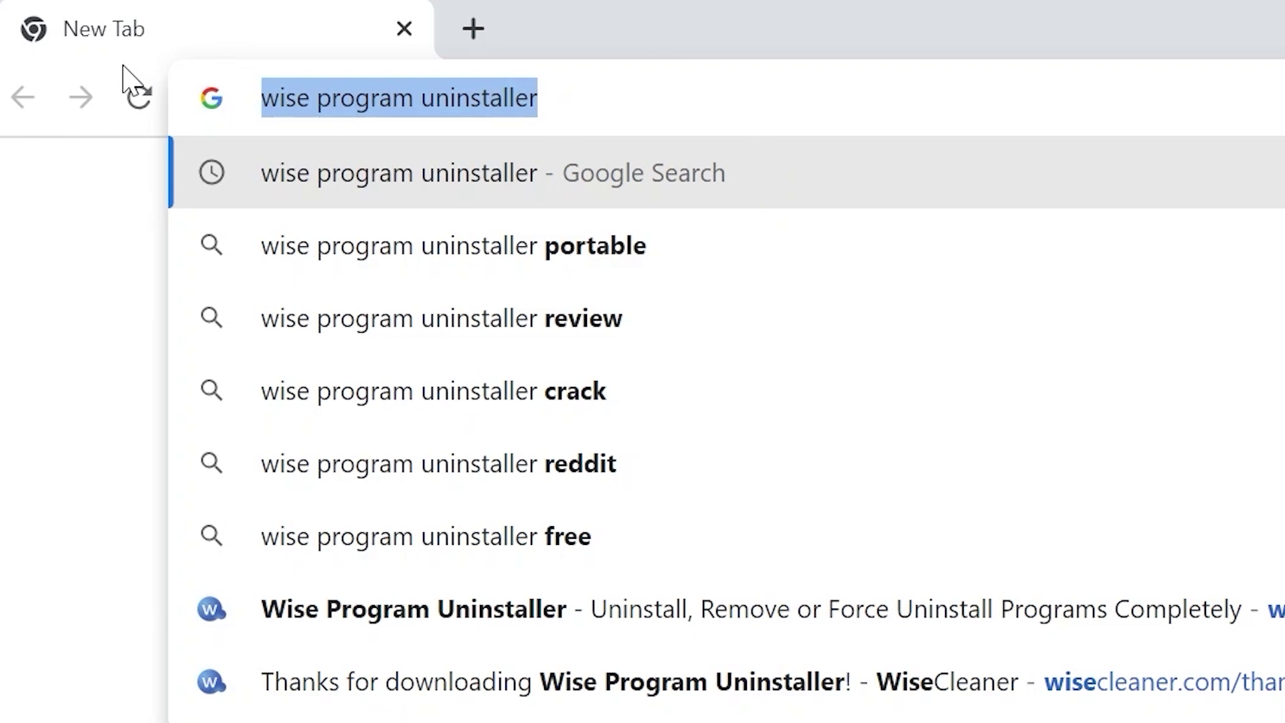
key("Return")
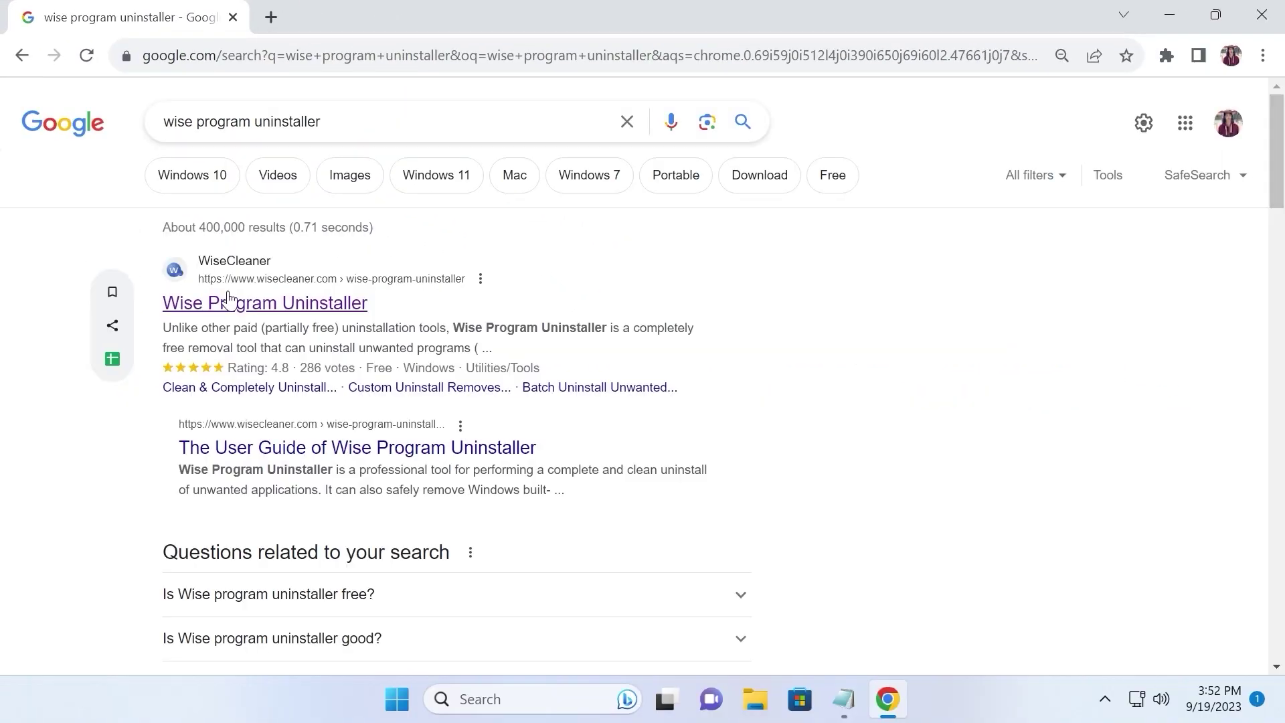
Visit the wisecleaner.com Wise Program Uninstaller result and scroll through its product page
left_click_drag(138, 258, 174, 267)
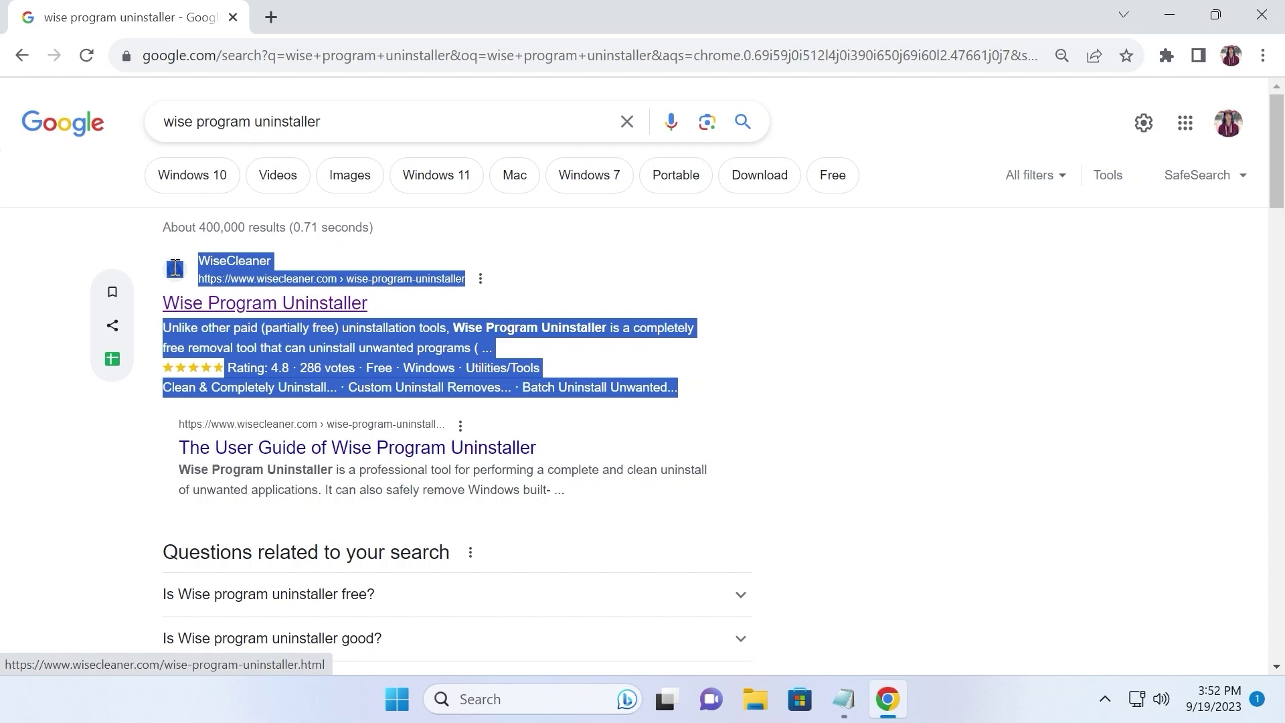
left_click(278, 305)
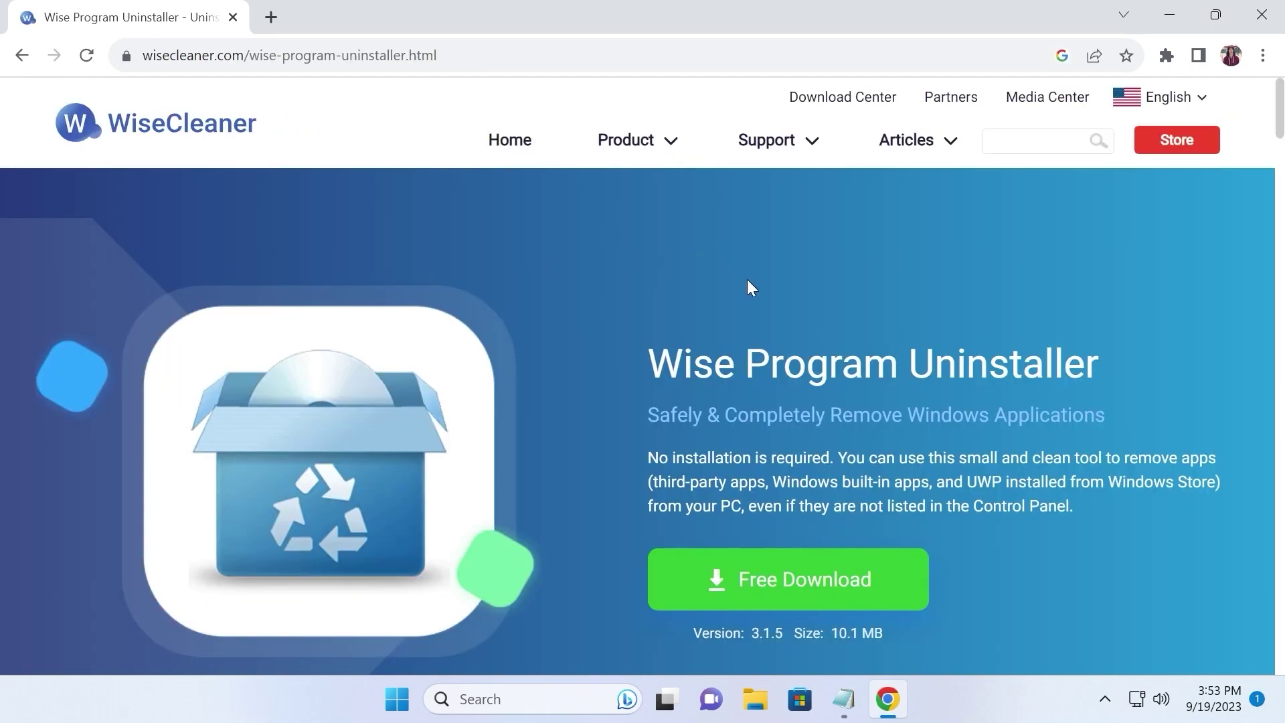
left_click_drag(646, 353, 1148, 335)
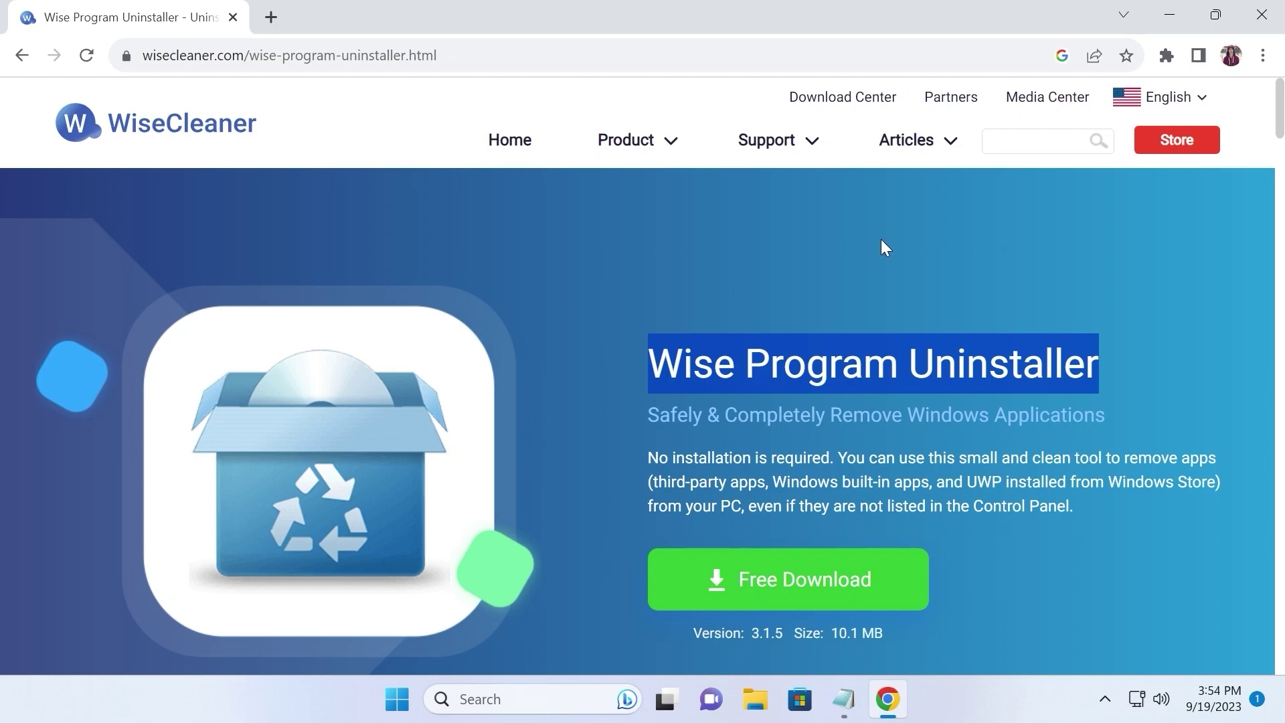
scroll(881, 238, "down", 10)
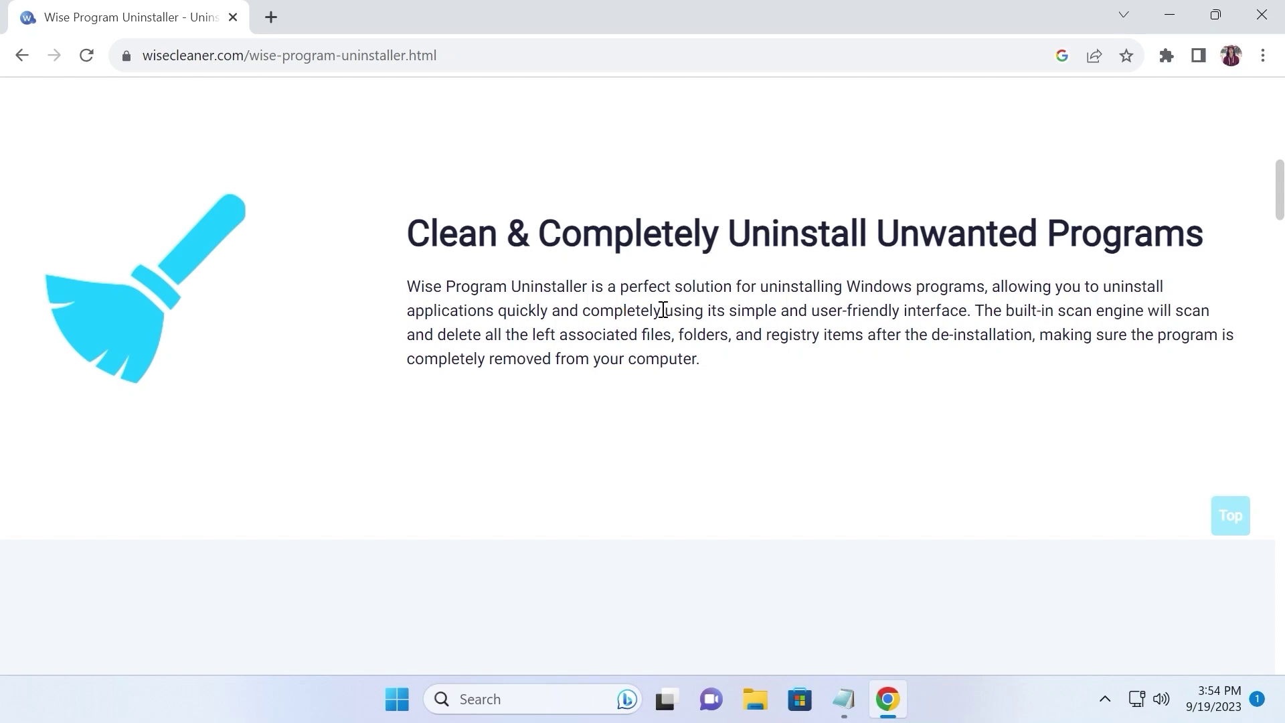
scroll(591, 310, "up", 10)
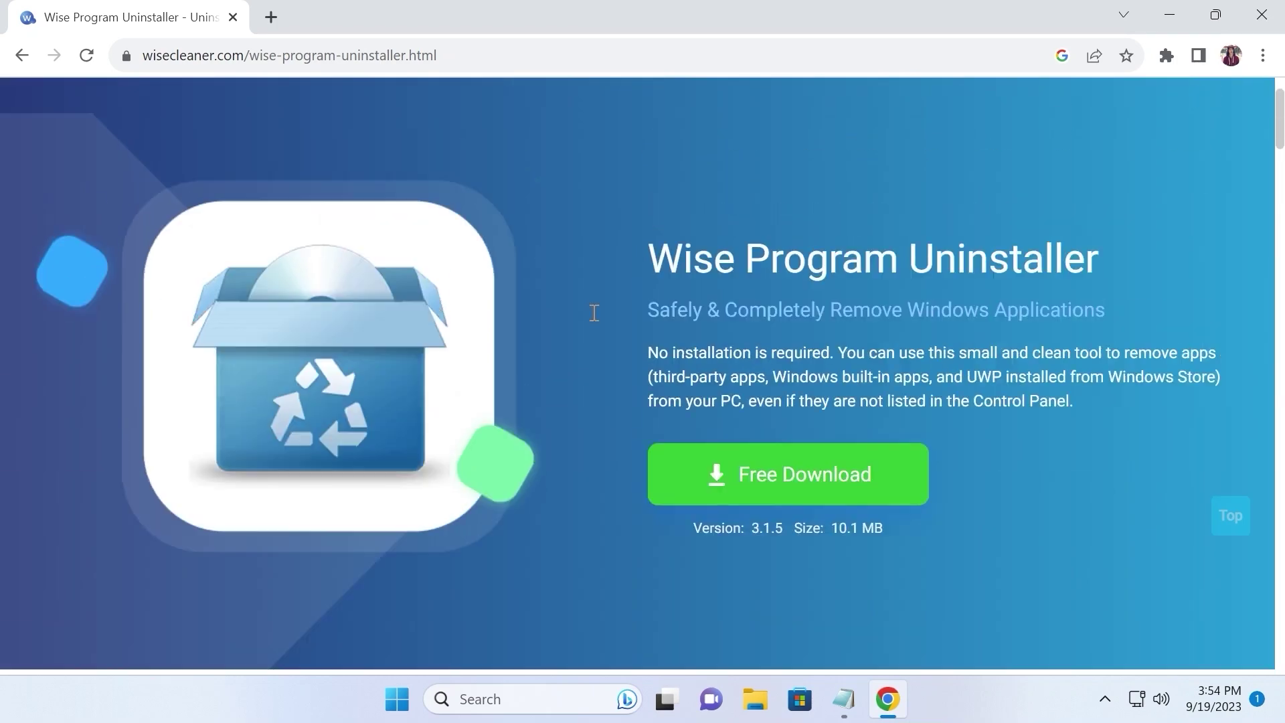
scroll(647, 393, "down", 1)
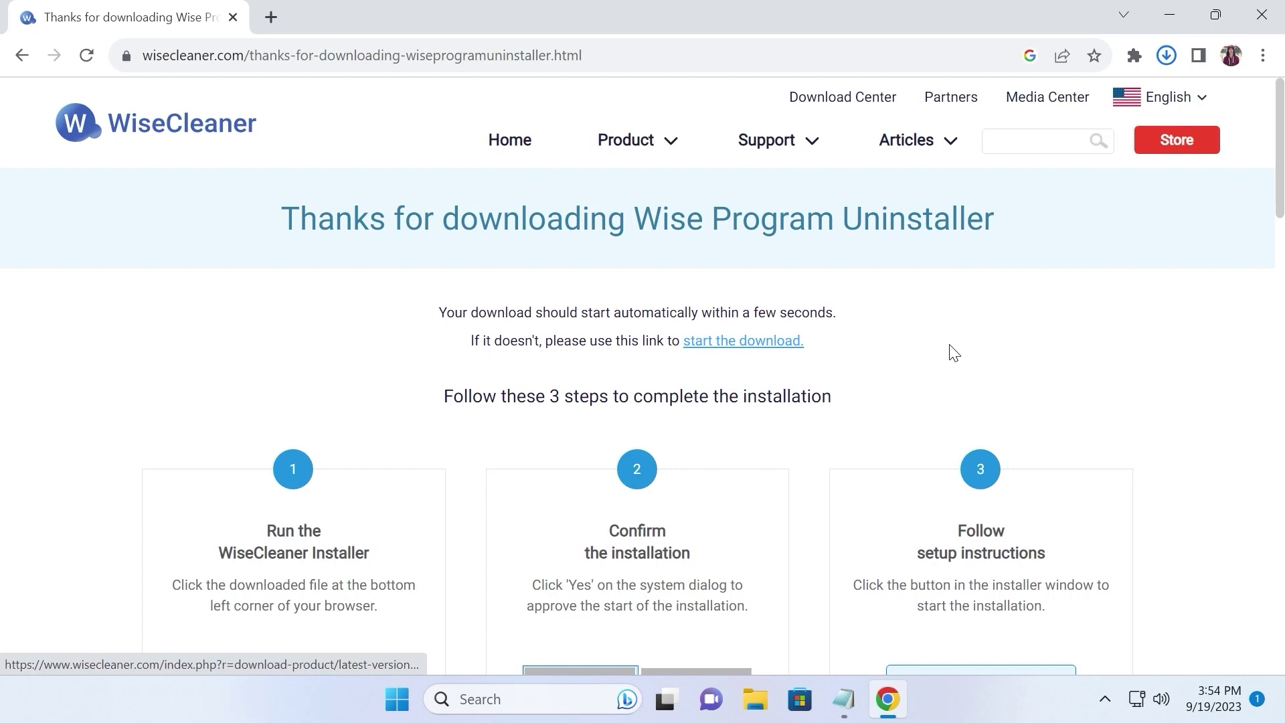
Show the downloaded WPUSetup_3.1.5.259.exe in its folder from Chrome's downloads list
left_click(1167, 57)
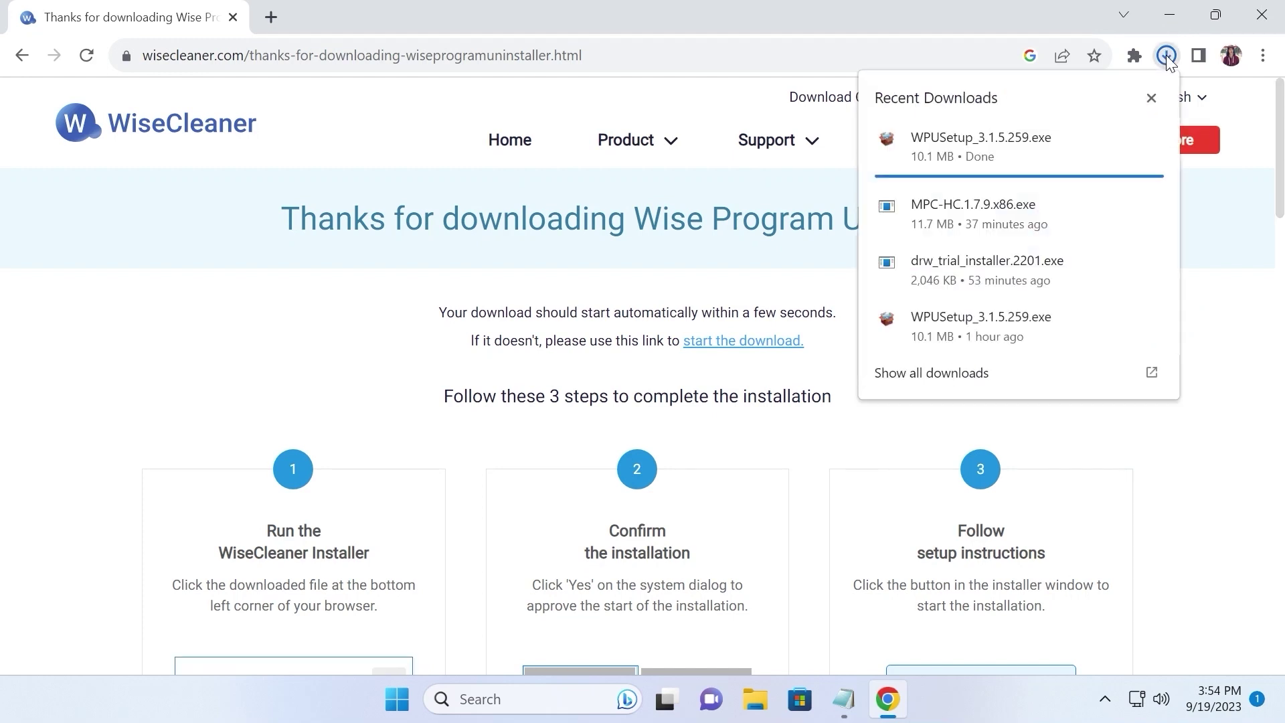
mouse_move(1124, 149)
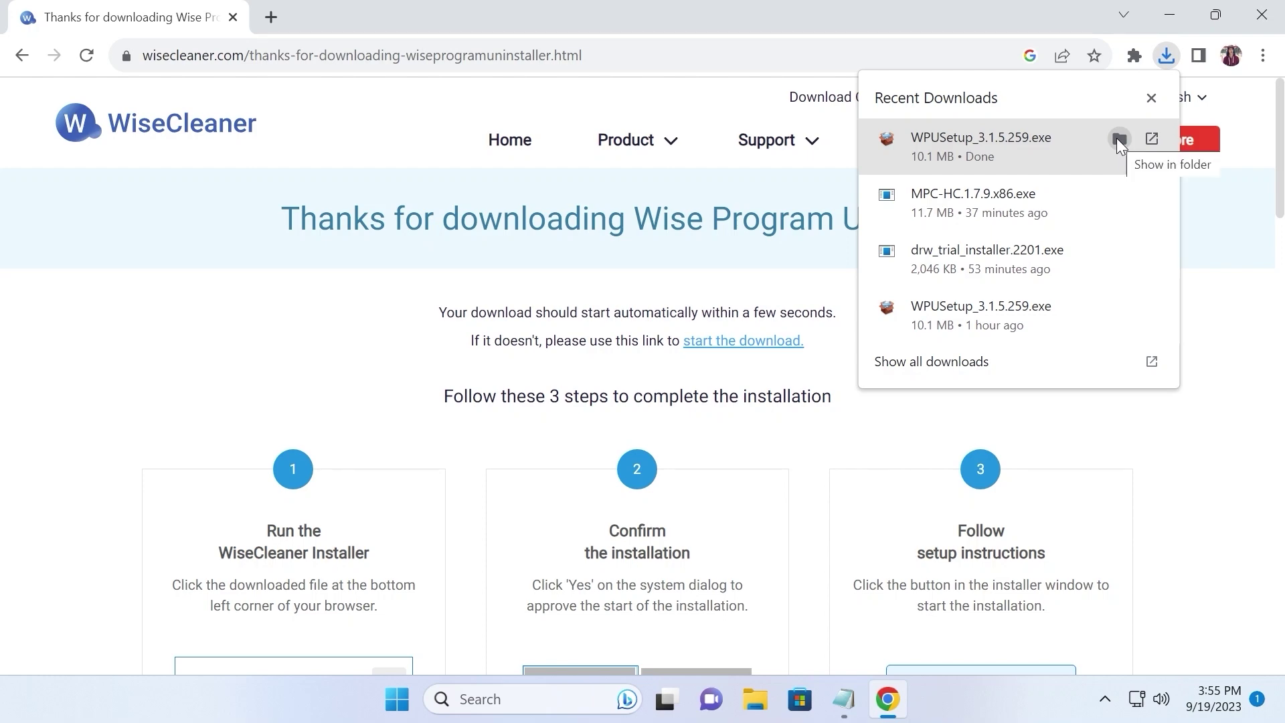
left_click(1116, 138)
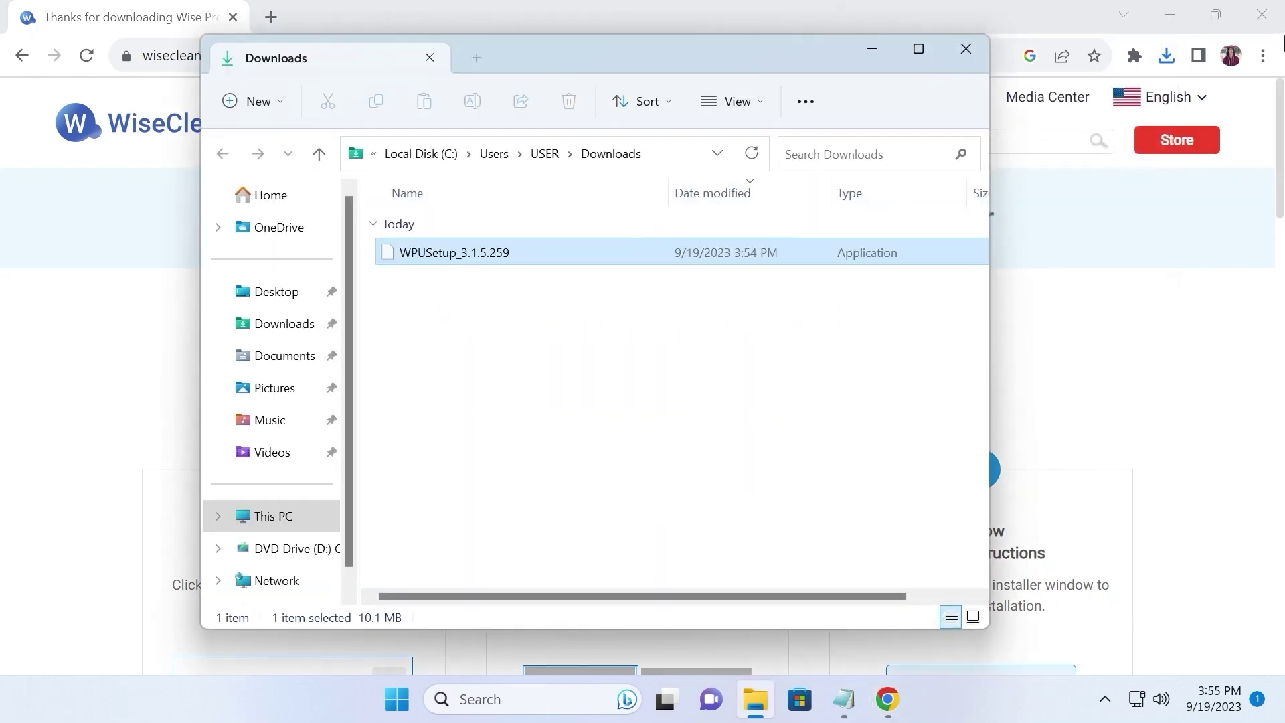
Close Chrome and launch WPUSetup_3.1.5.259 from the Downloads folder
left_click(1261, 14)
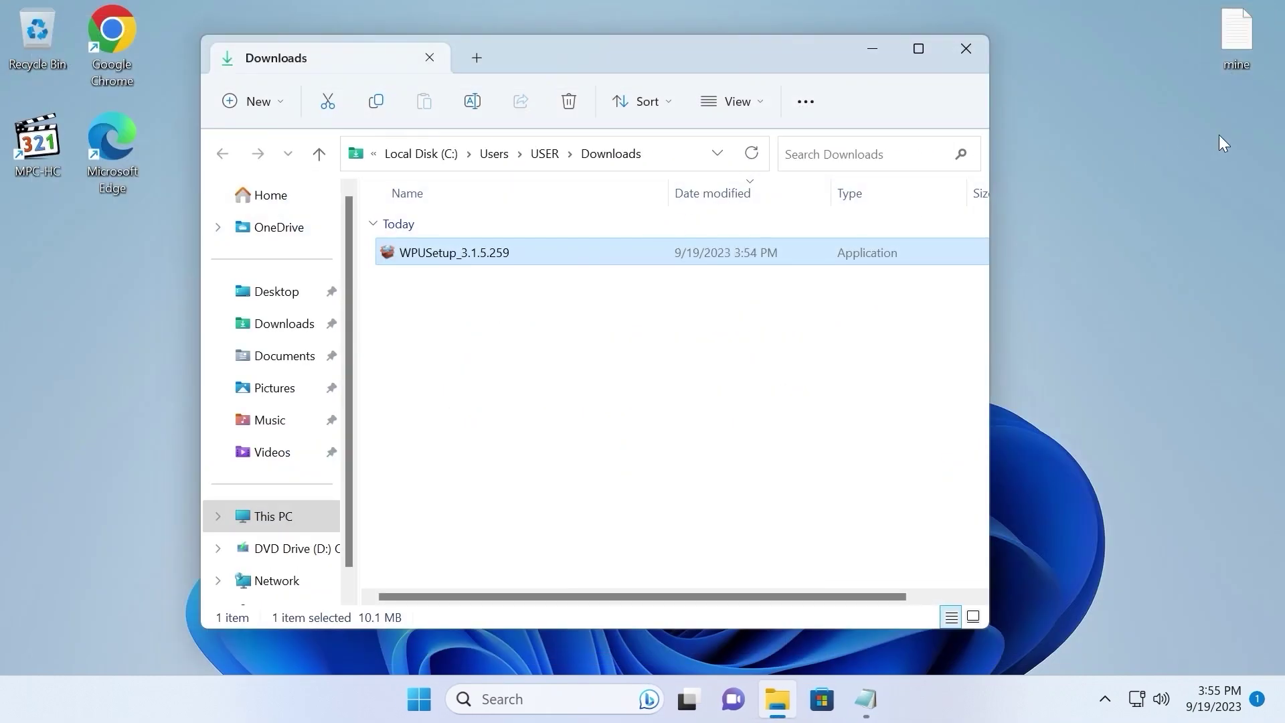
left_click(438, 305)
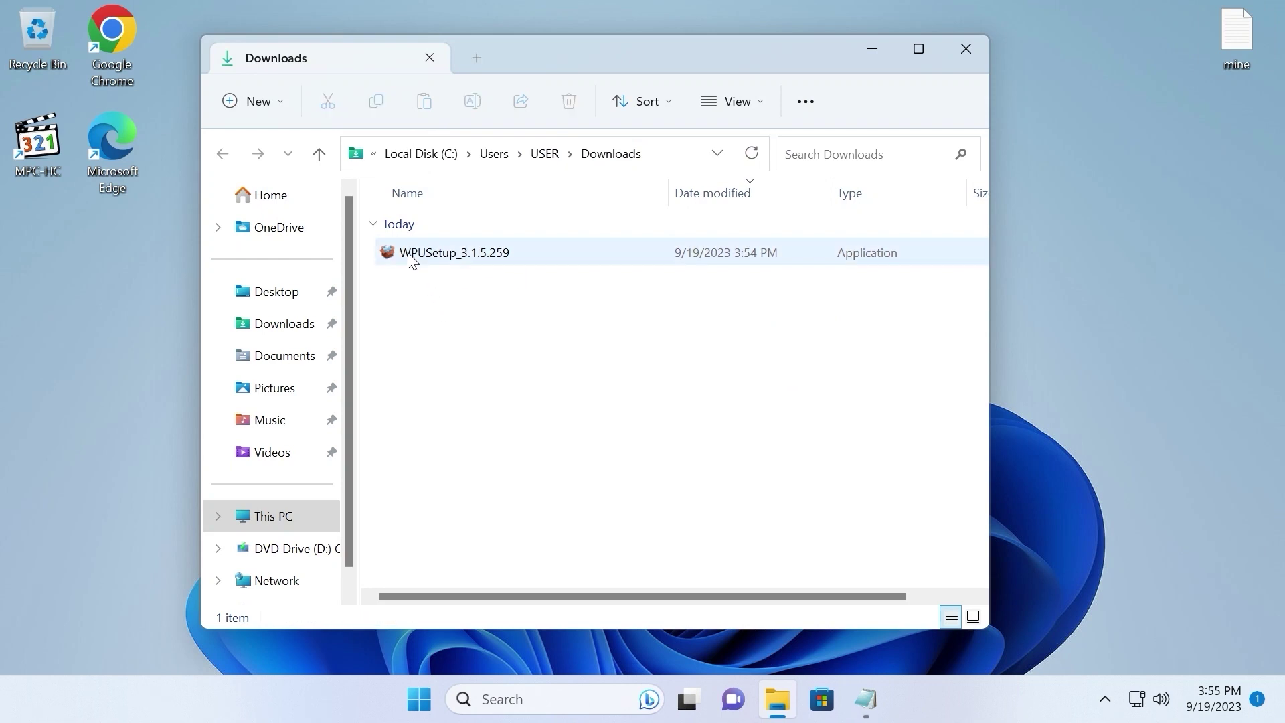
mouse_move(410, 260)
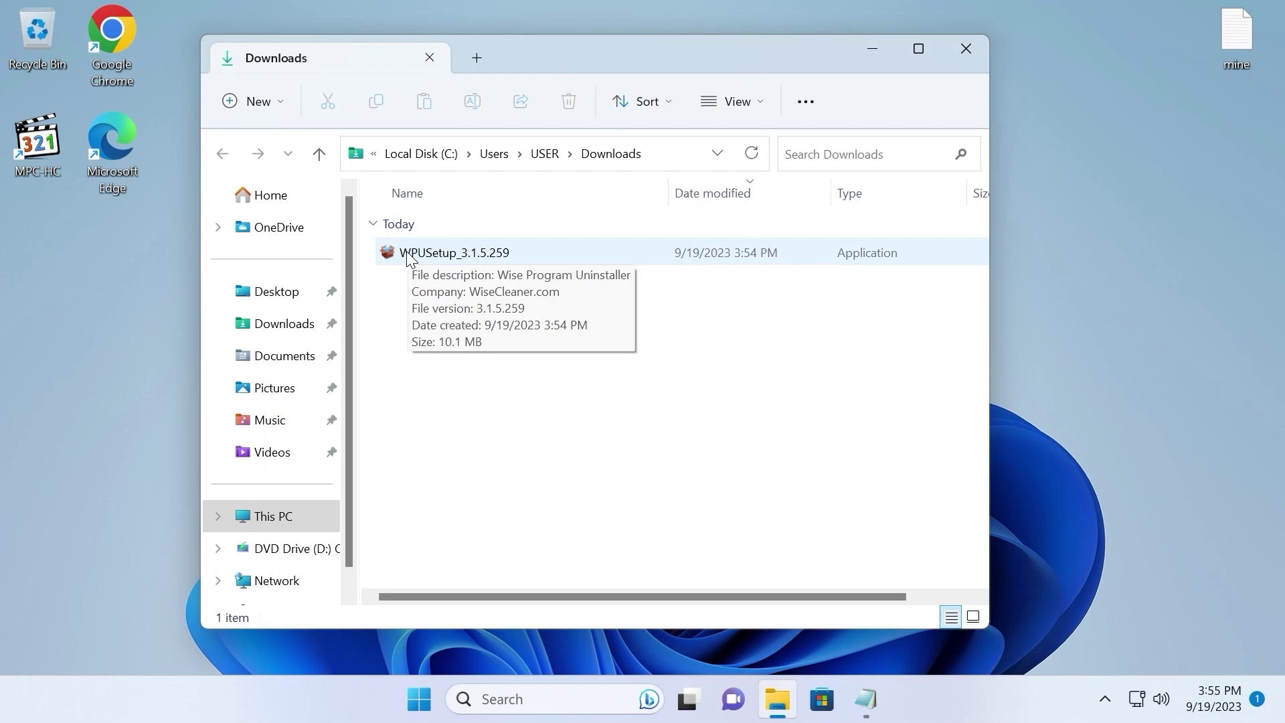
double_click(410, 259)
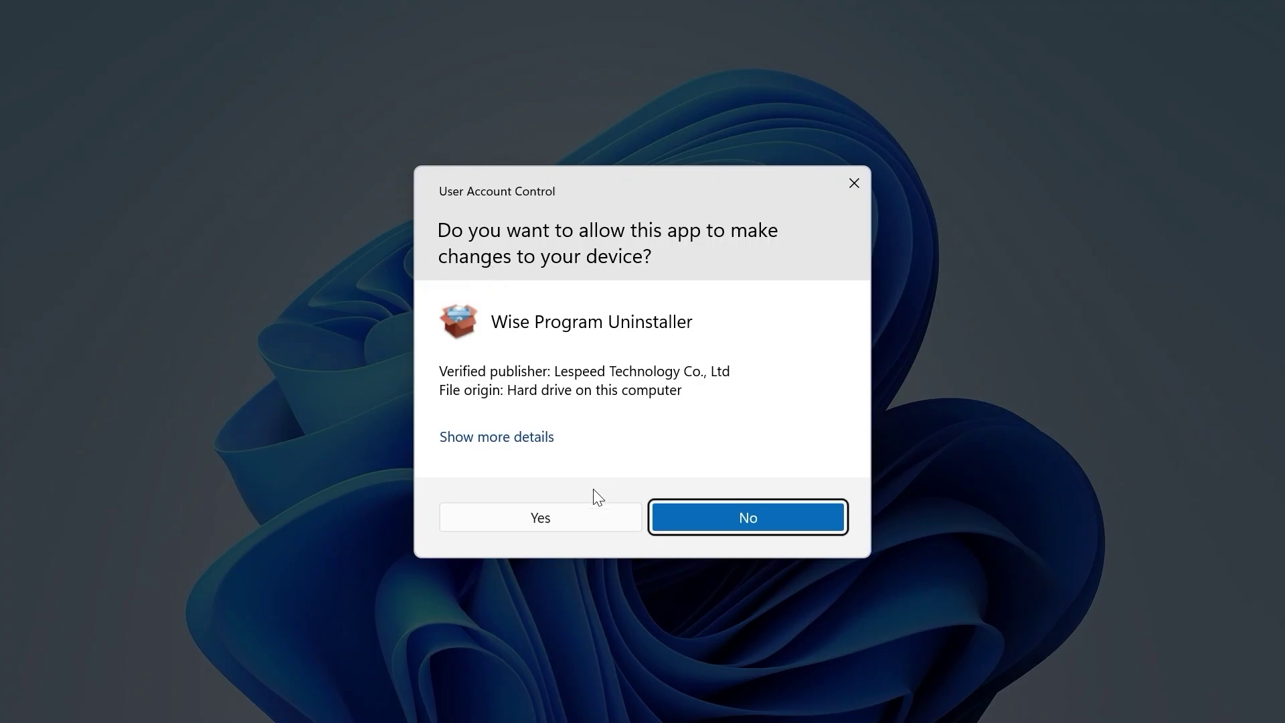
Install Wise Program Uninstaller with the user guide and auto-launch options unticked, then close Downloads
left_click(553, 518)
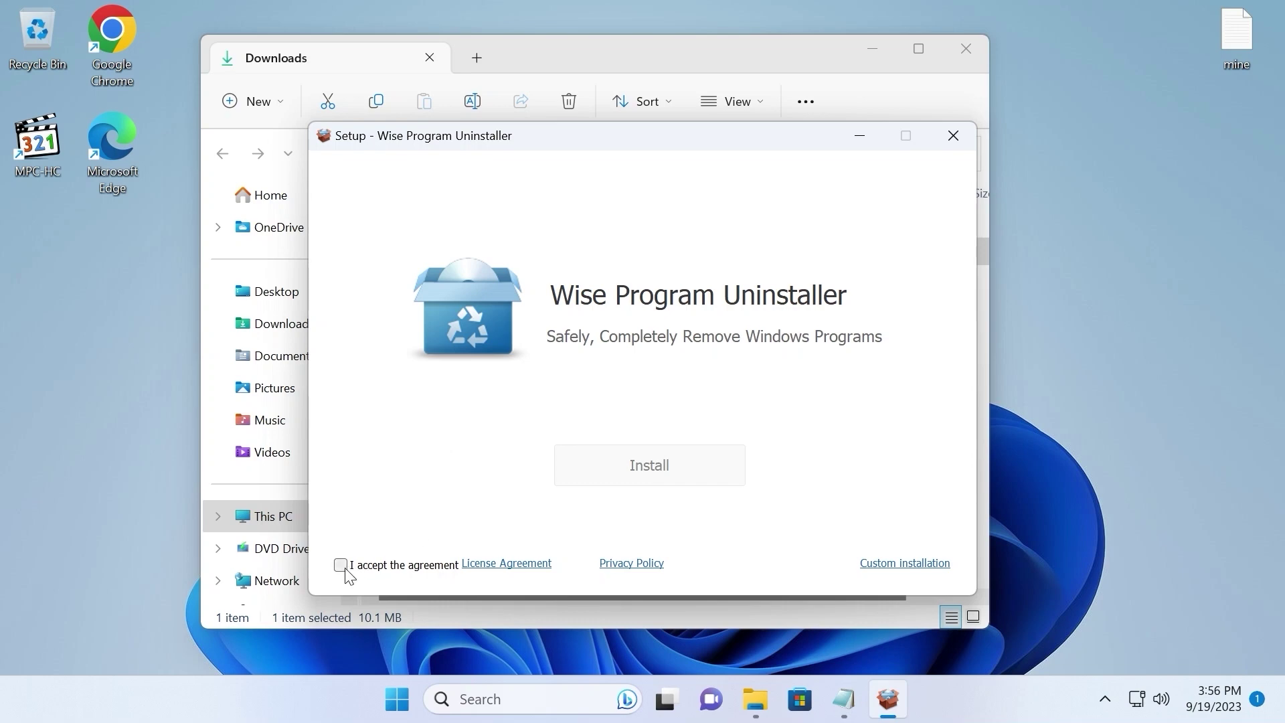
left_click(340, 565)
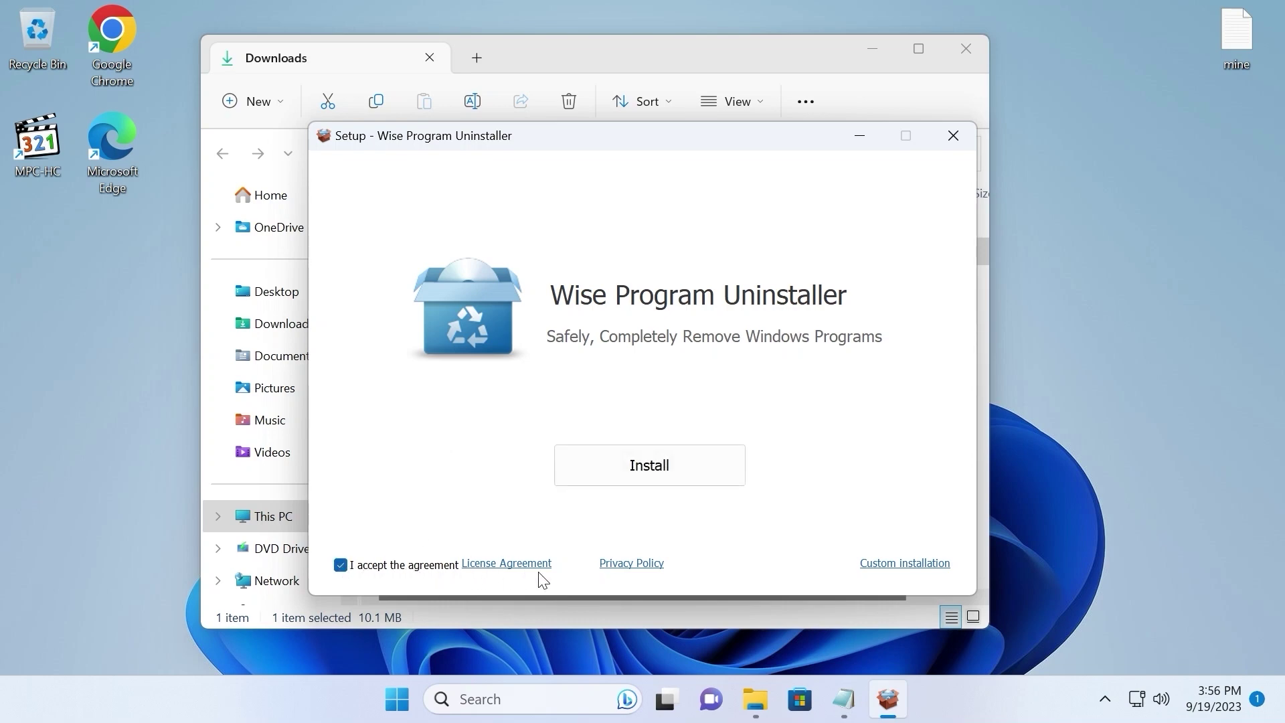
left_click(677, 466)
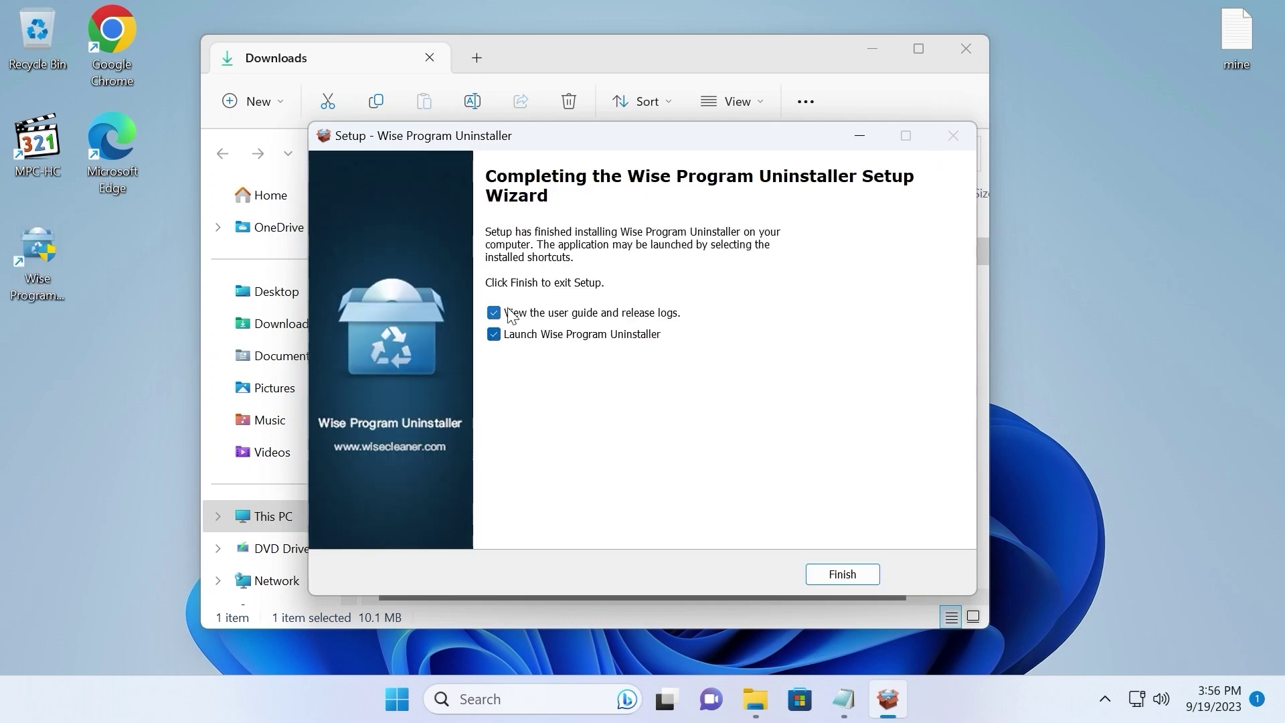
left_click(494, 313)
left_click(494, 334)
left_click(856, 568)
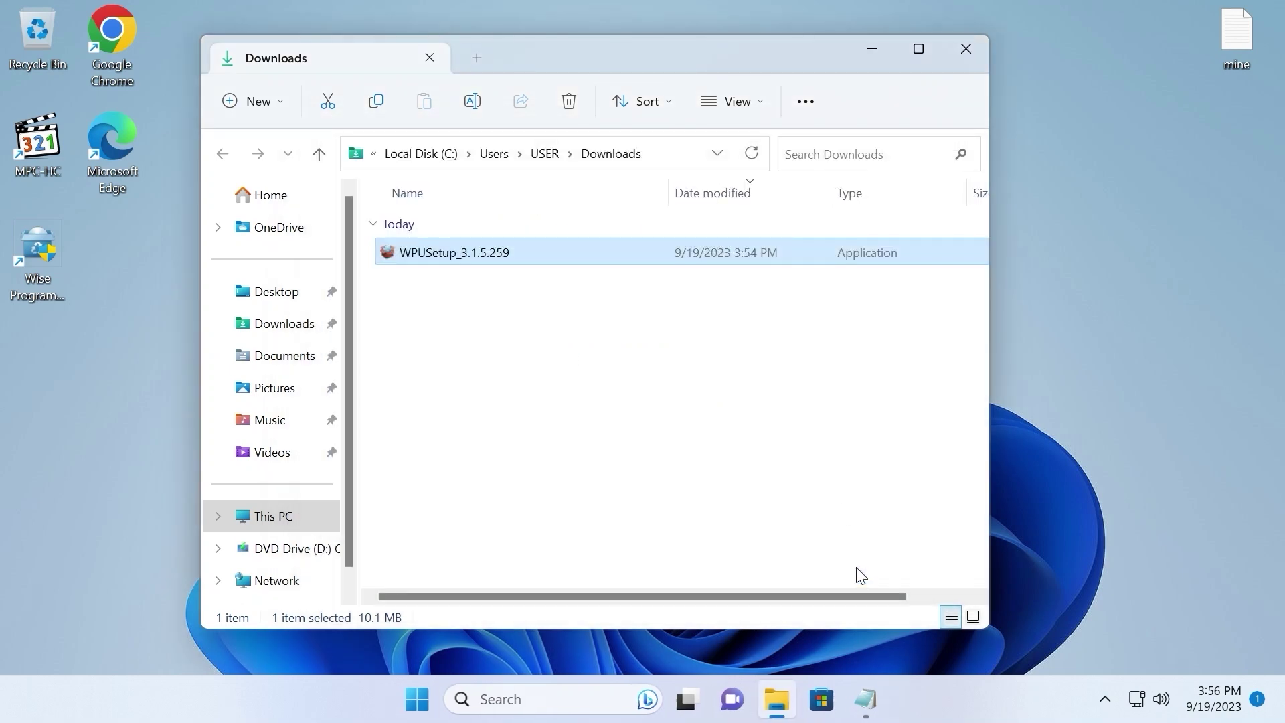
left_click(965, 49)
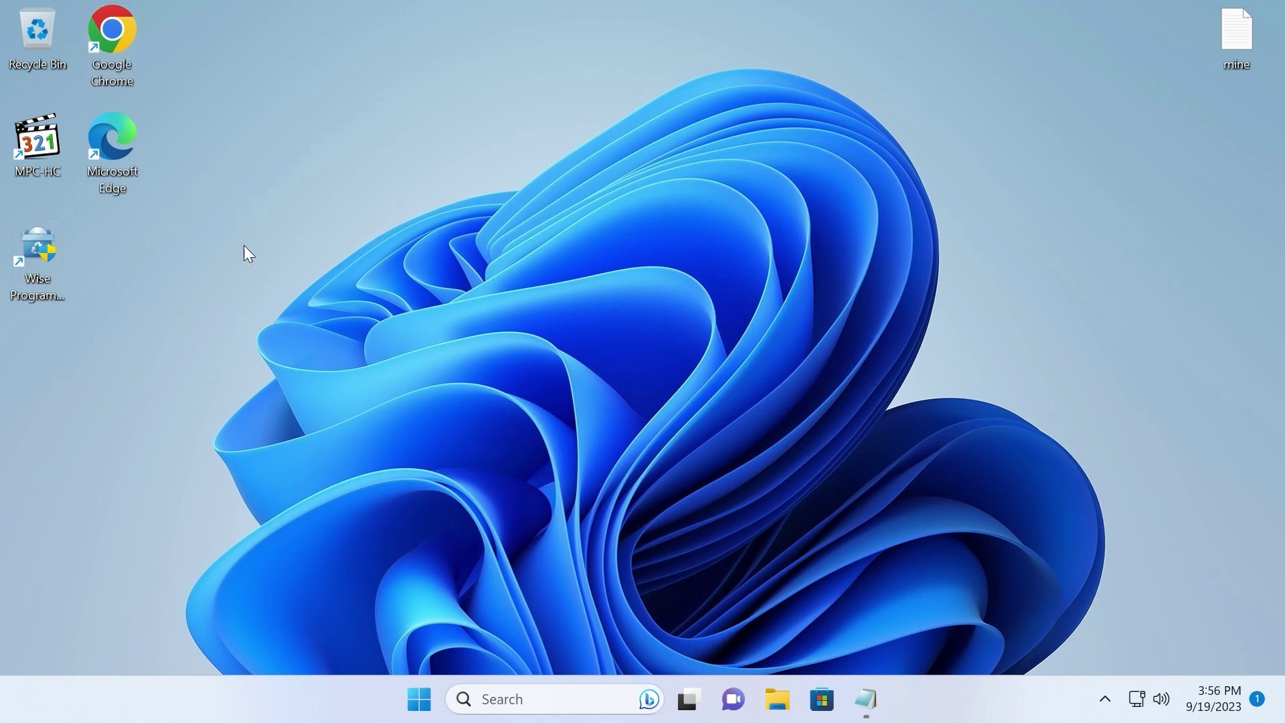
Launch Wise Program Uninstaller with administrator approval and maximize its window
double_click(58, 234)
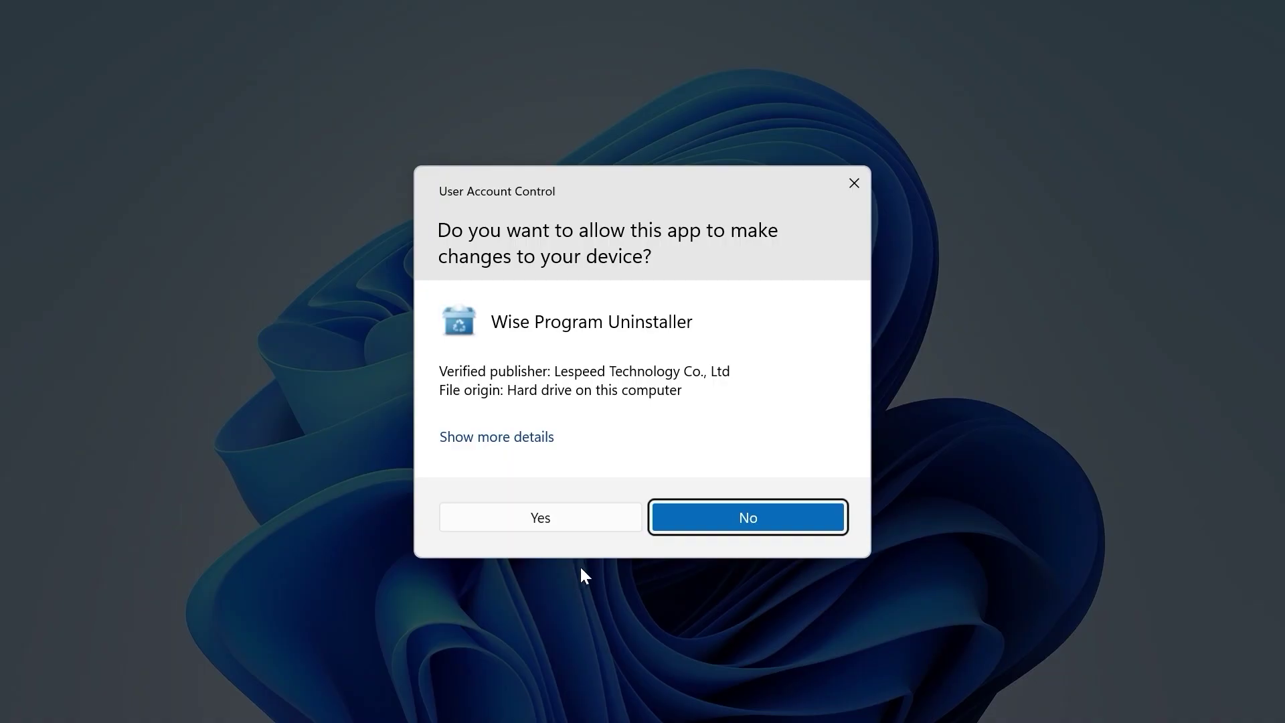
left_click(560, 521)
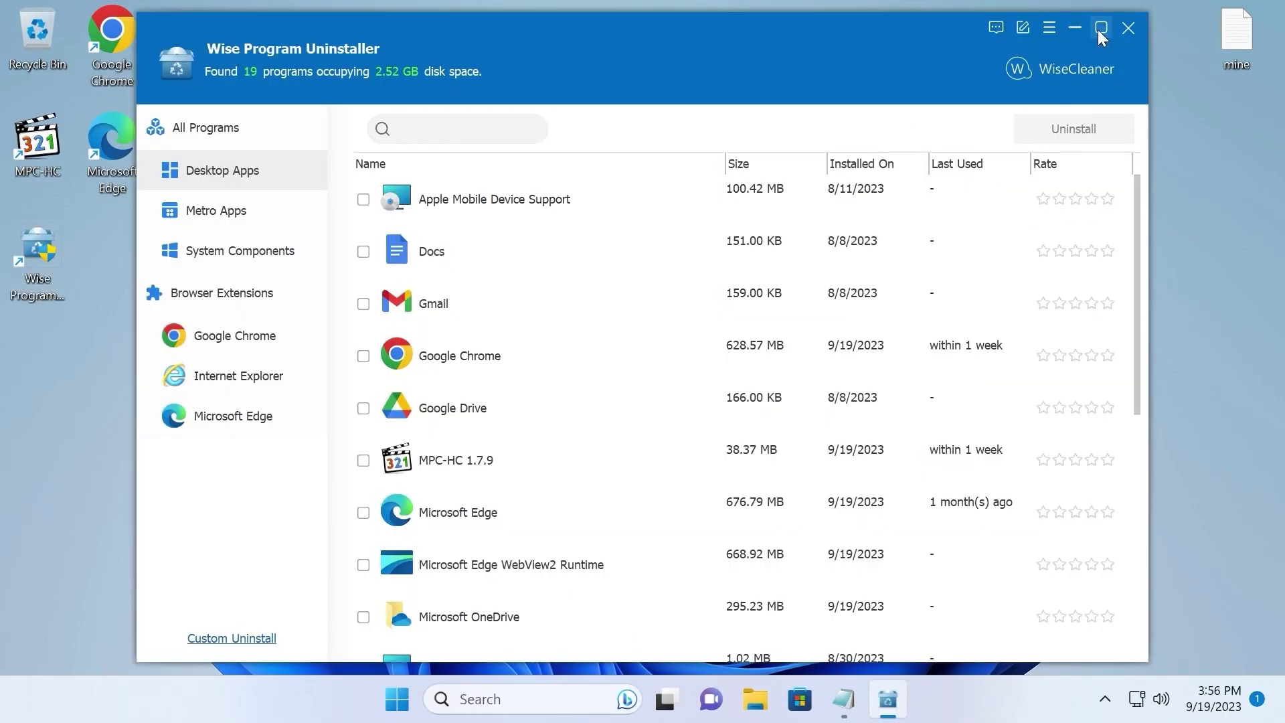
left_click(1101, 27)
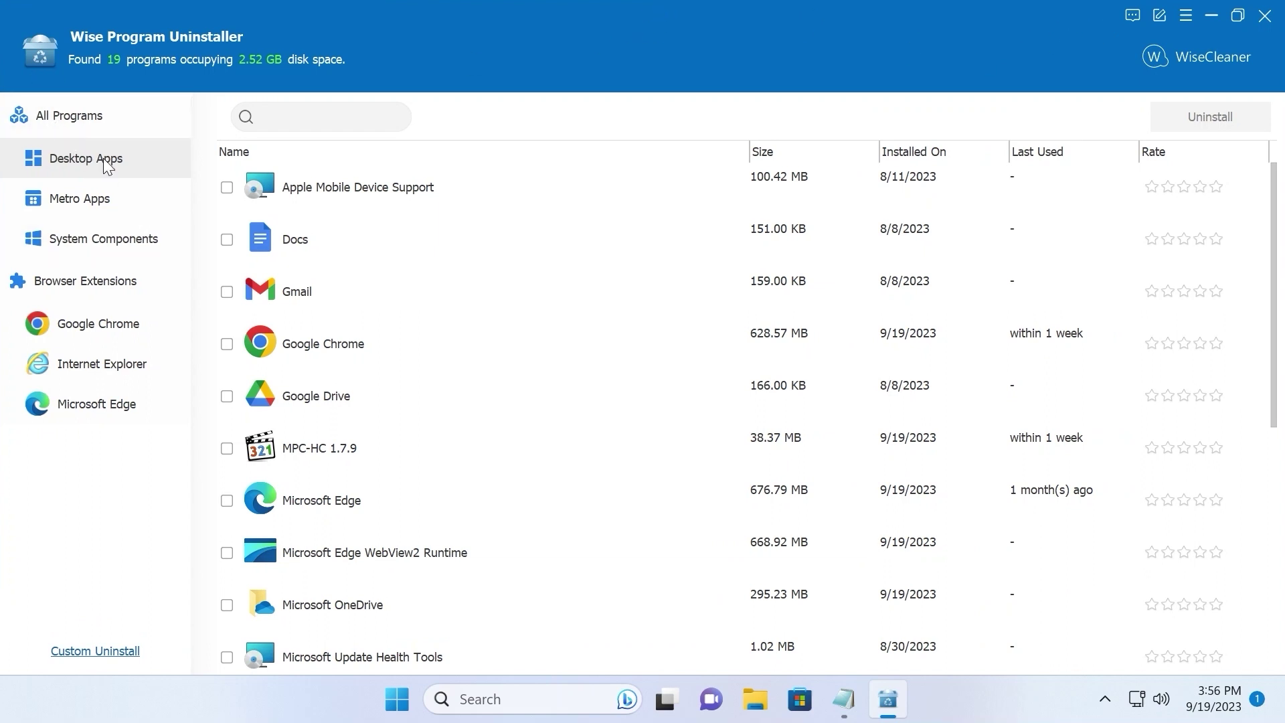
Browse the Metro Apps, System Components and Browser Extensions lists, then return to the 19 Desktop Apps
left_click(93, 203)
left_click(111, 239)
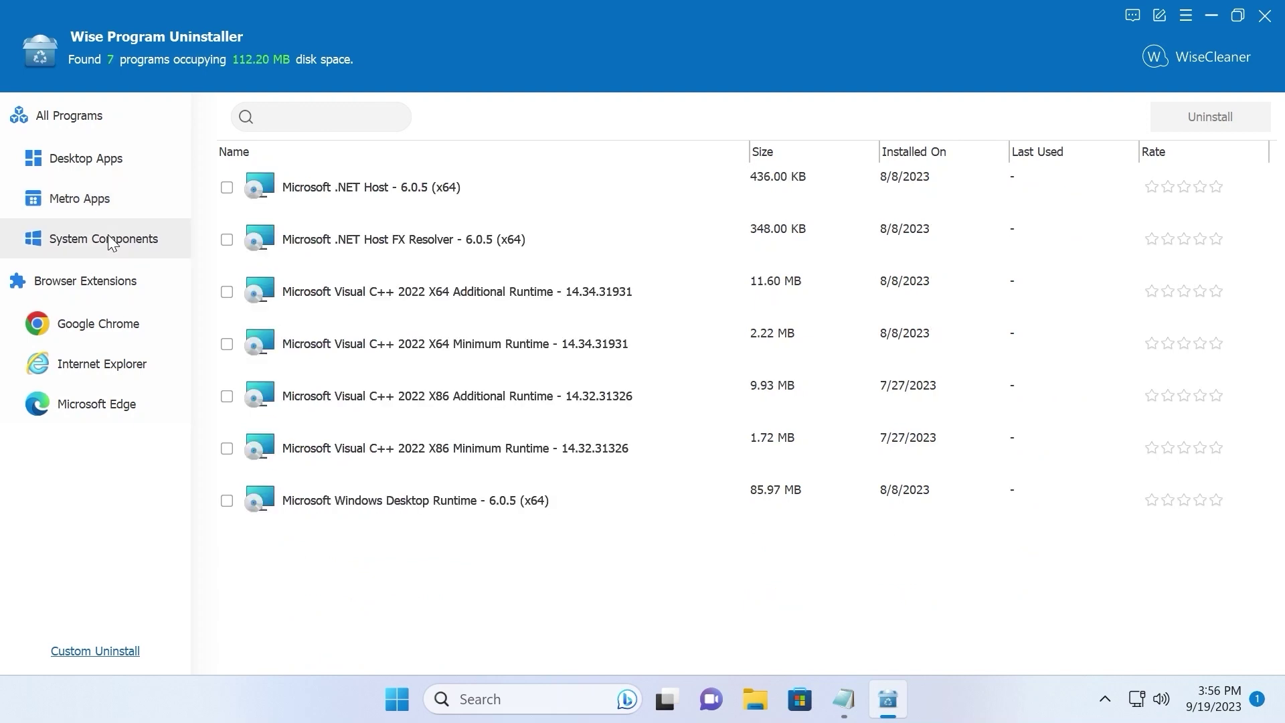
left_click(64, 281)
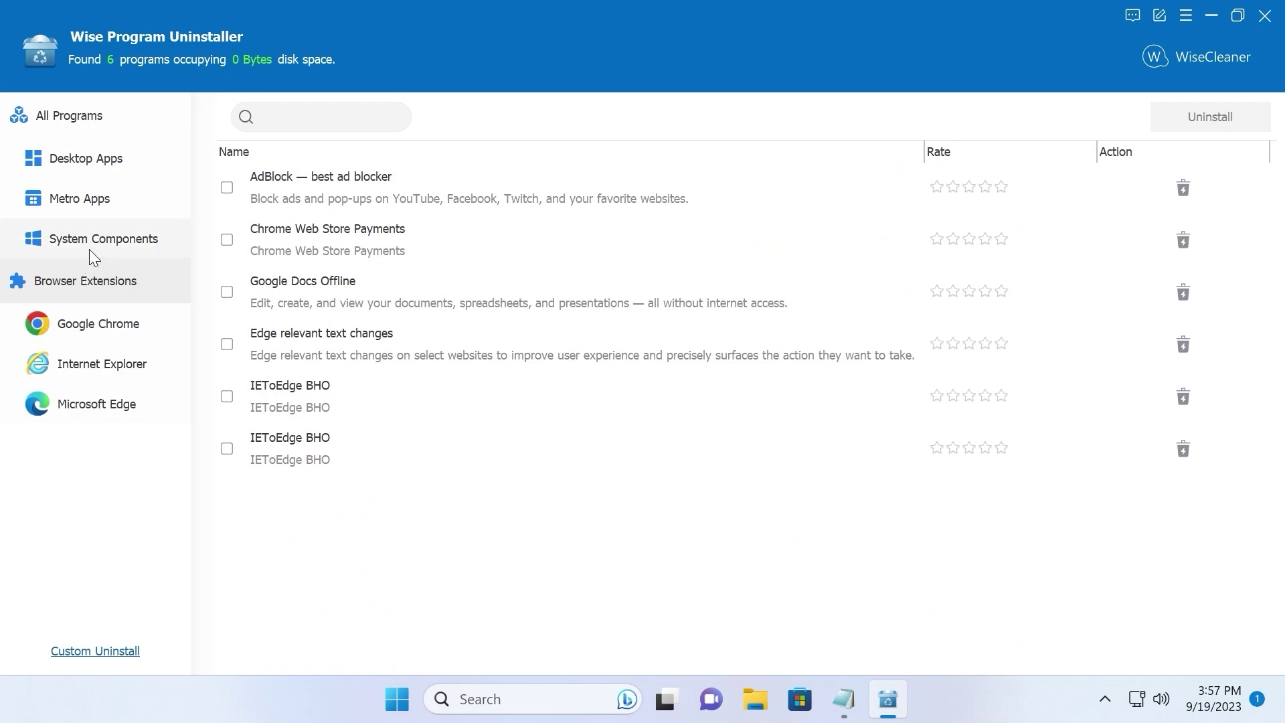
left_click(95, 164)
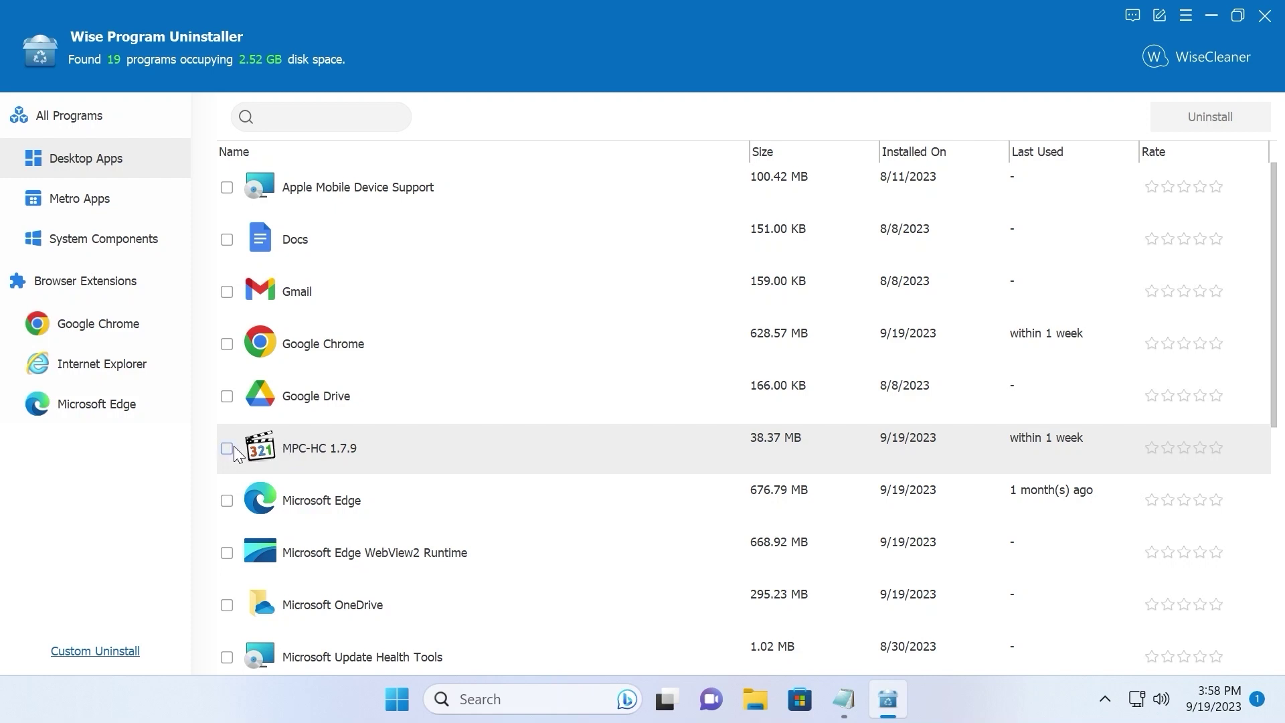
Try a Safe Uninstall of MPC-HC 1.7.9 and dismiss the 'Access is denied' error
left_click(314, 445)
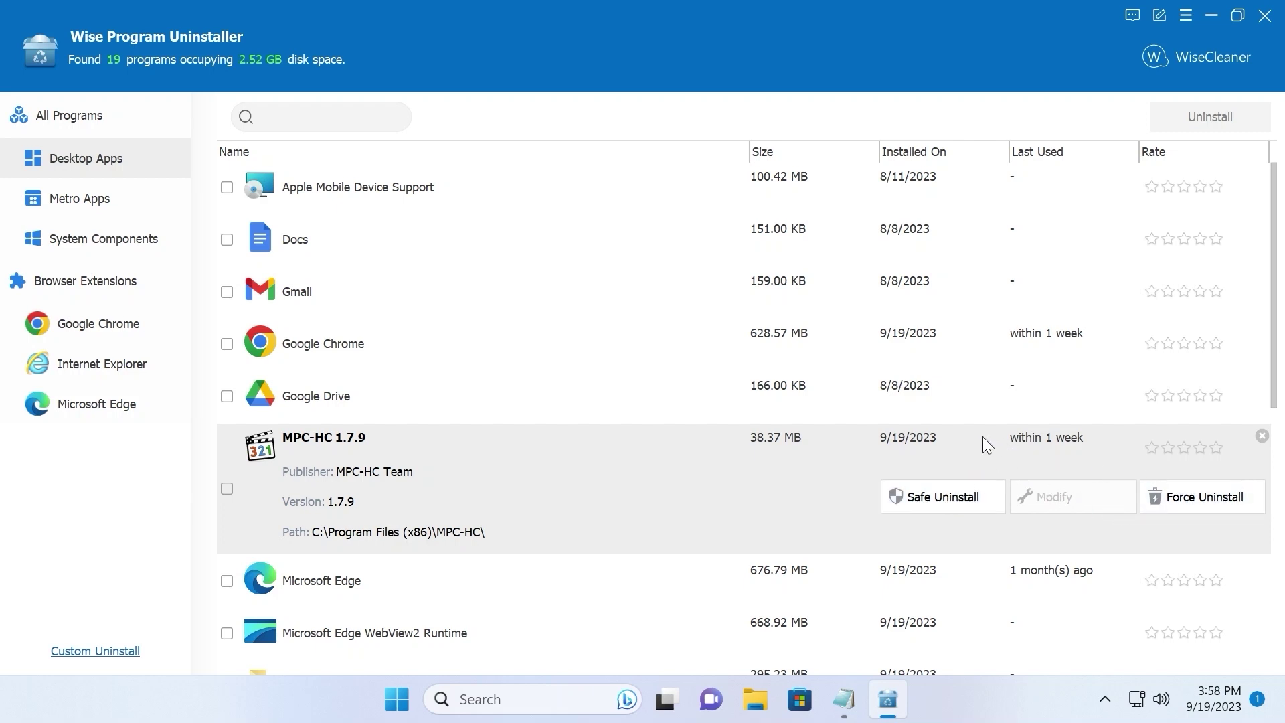
left_click(921, 496)
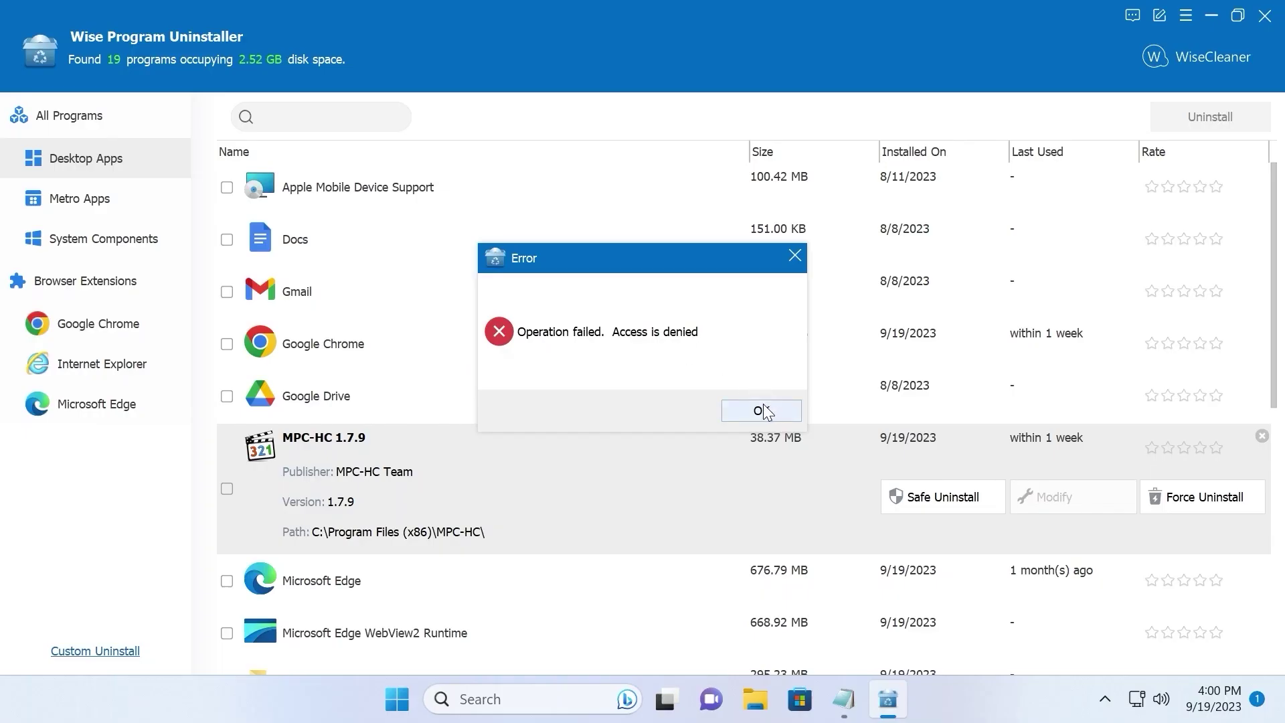
left_click(763, 409)
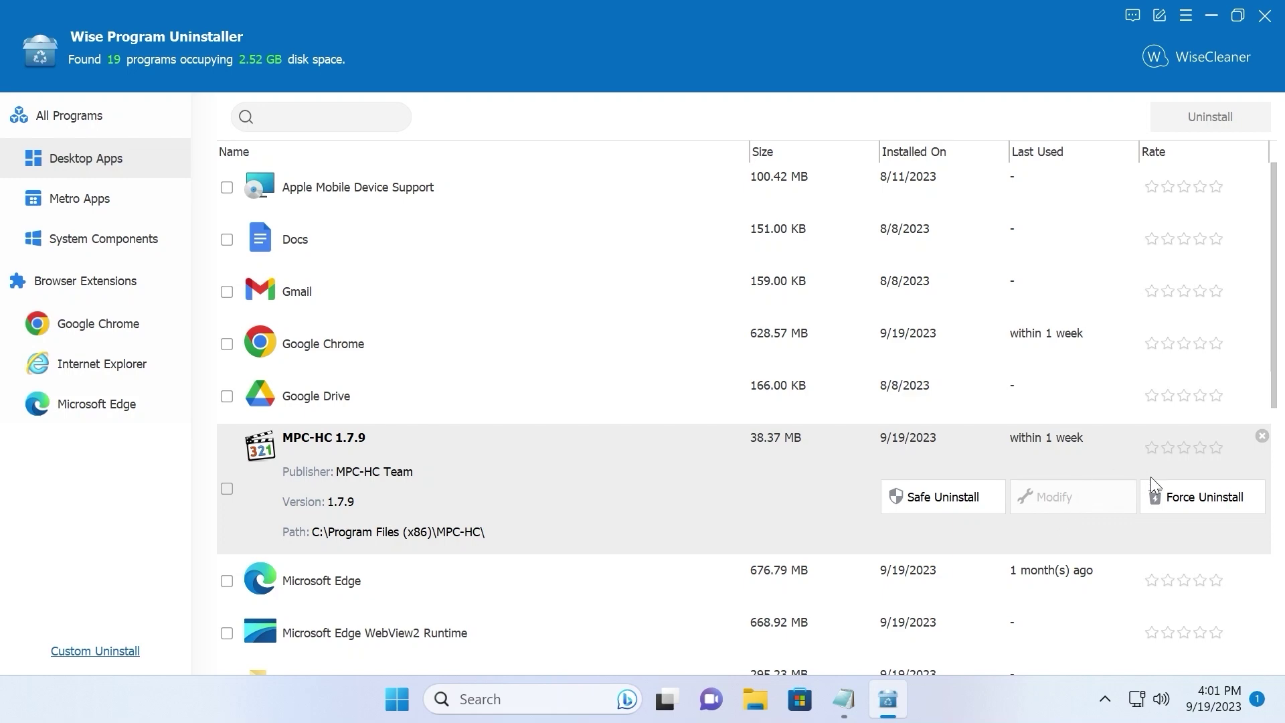
Force-uninstall MPC-HC 1.7.9, removing all its checked leftover files and registry entries
left_click(1205, 500)
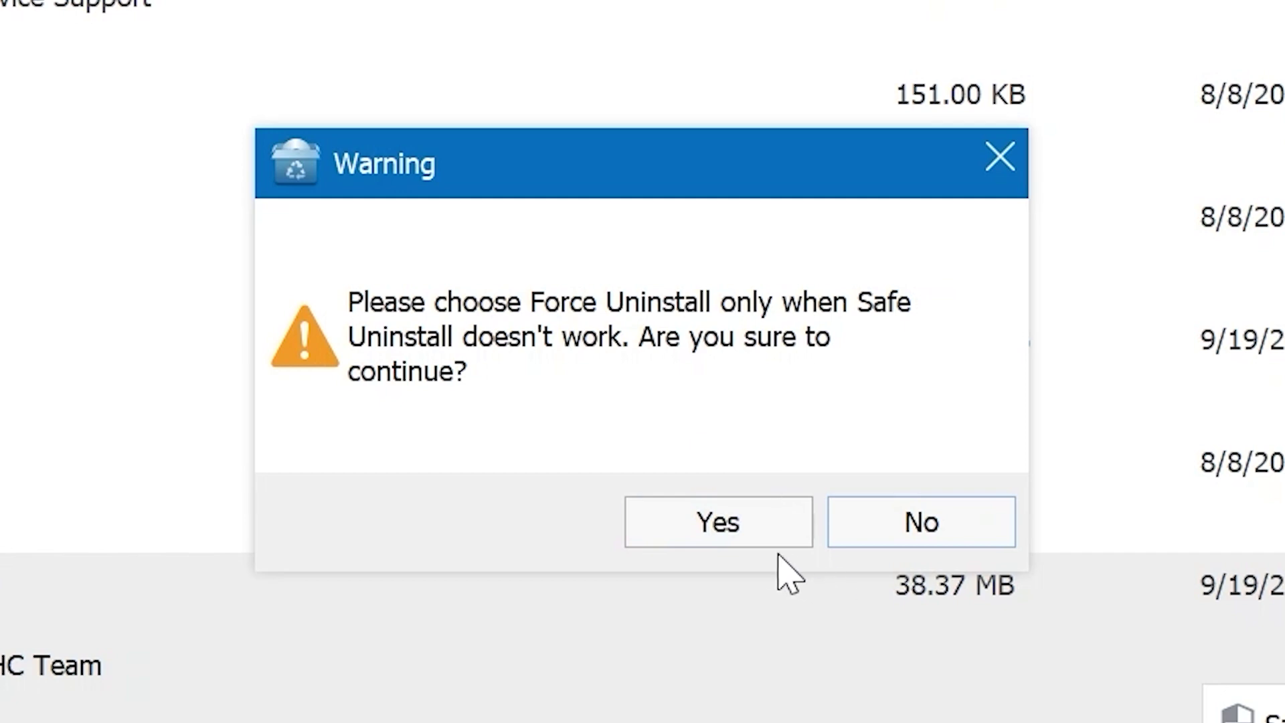
left_click(726, 529)
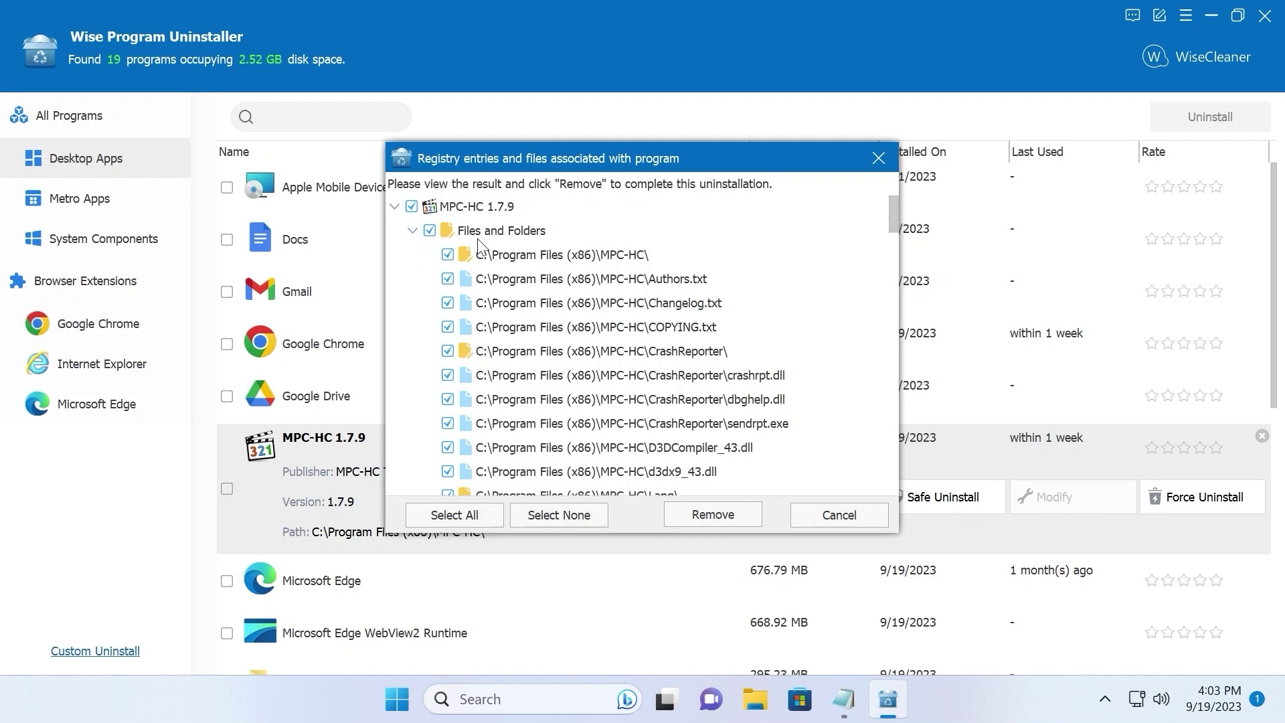
scroll(473, 307, "down", 4)
scroll(473, 308, "down", 1)
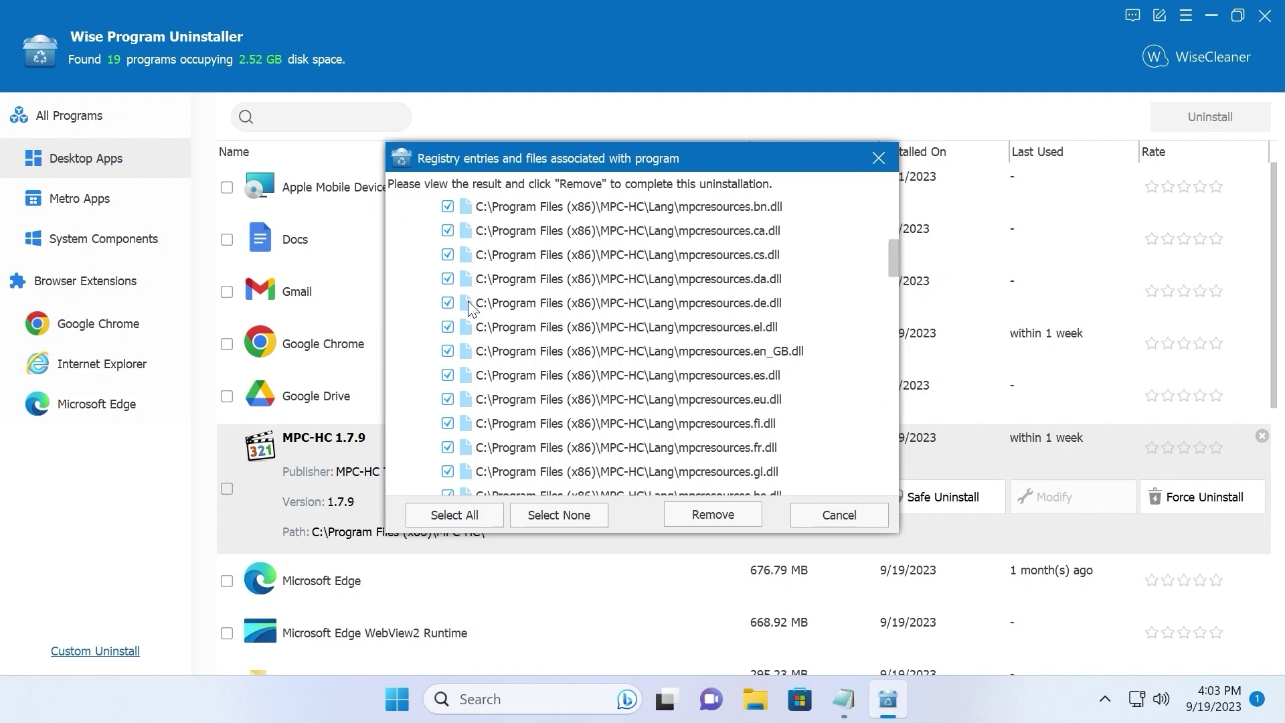
scroll(468, 301, "down", 6)
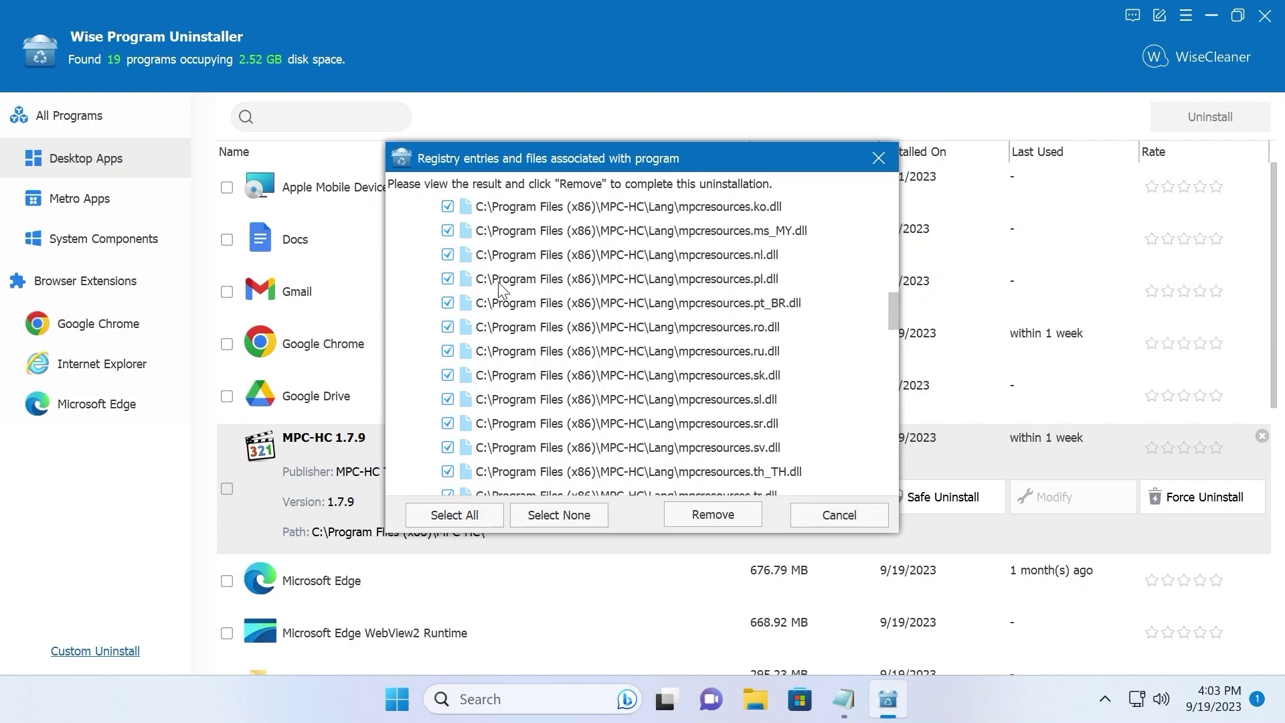
scroll(498, 288, "down", 8)
scroll(428, 313, "down", 10)
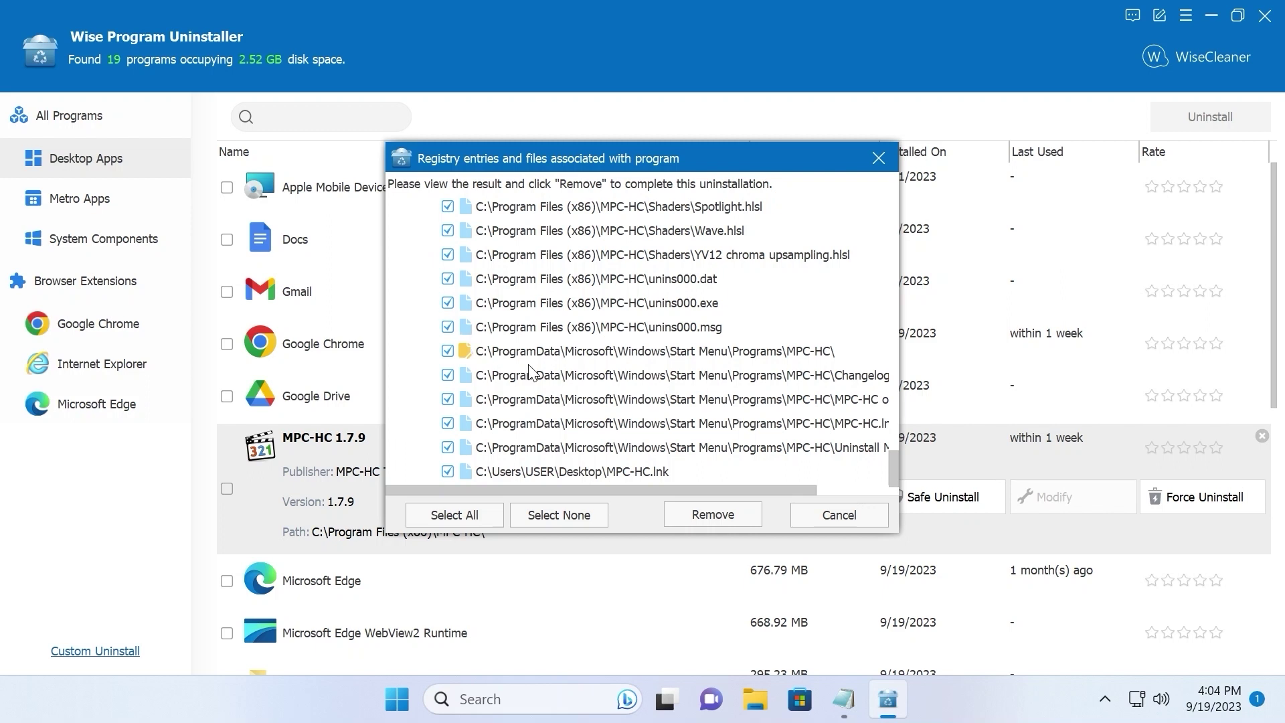
left_click(716, 516)
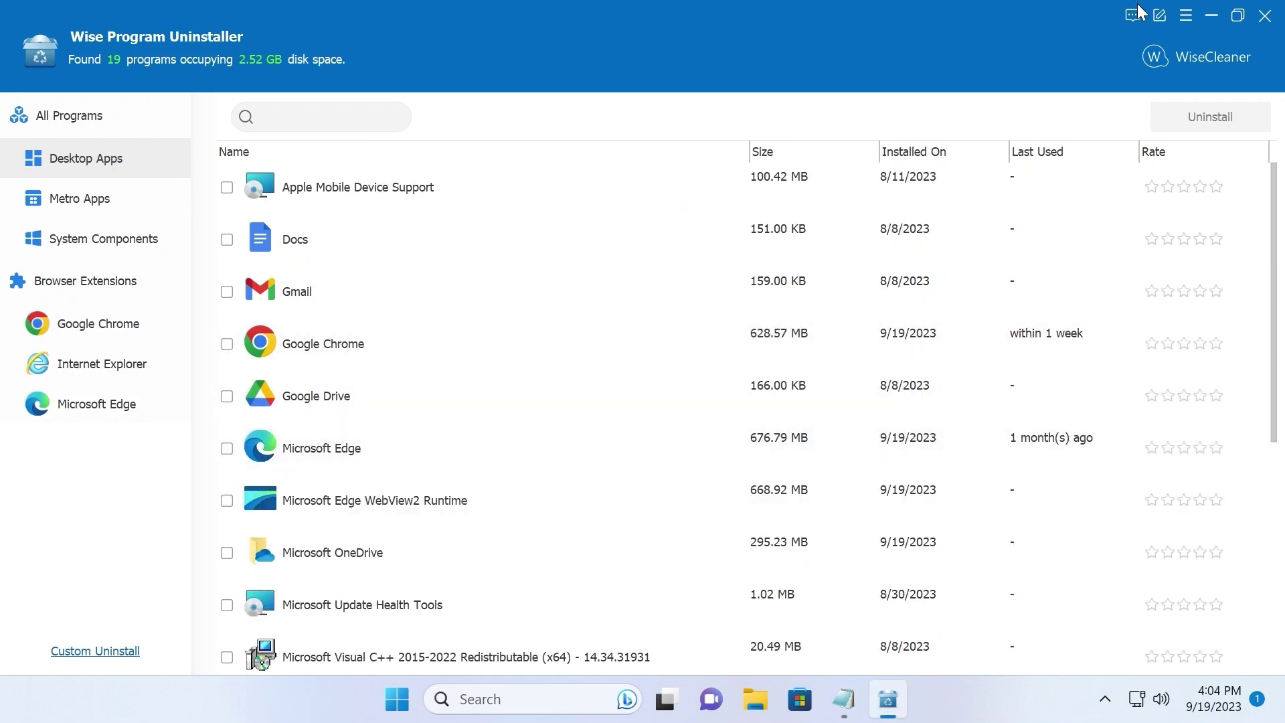
Minimize the uninstaller and search 'media player' to confirm MPC-HC no longer appears
left_click(1211, 16)
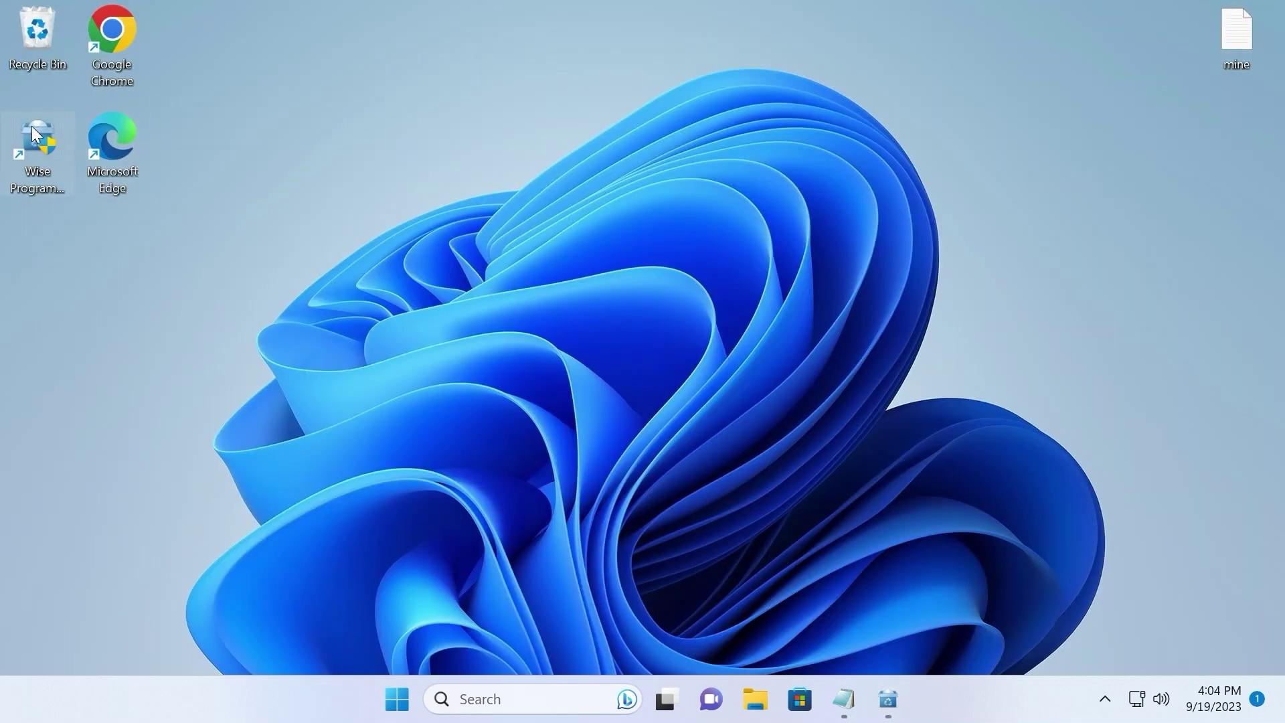
left_click(502, 696)
type("m")
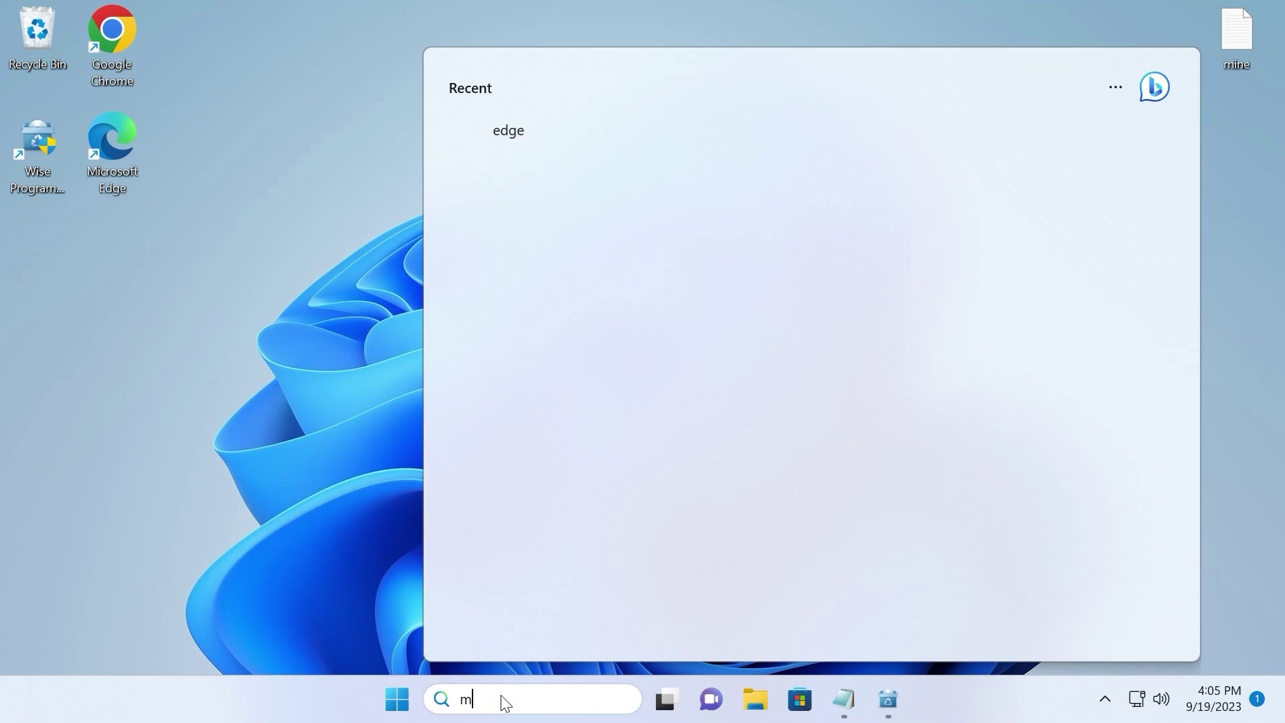
type("edia")
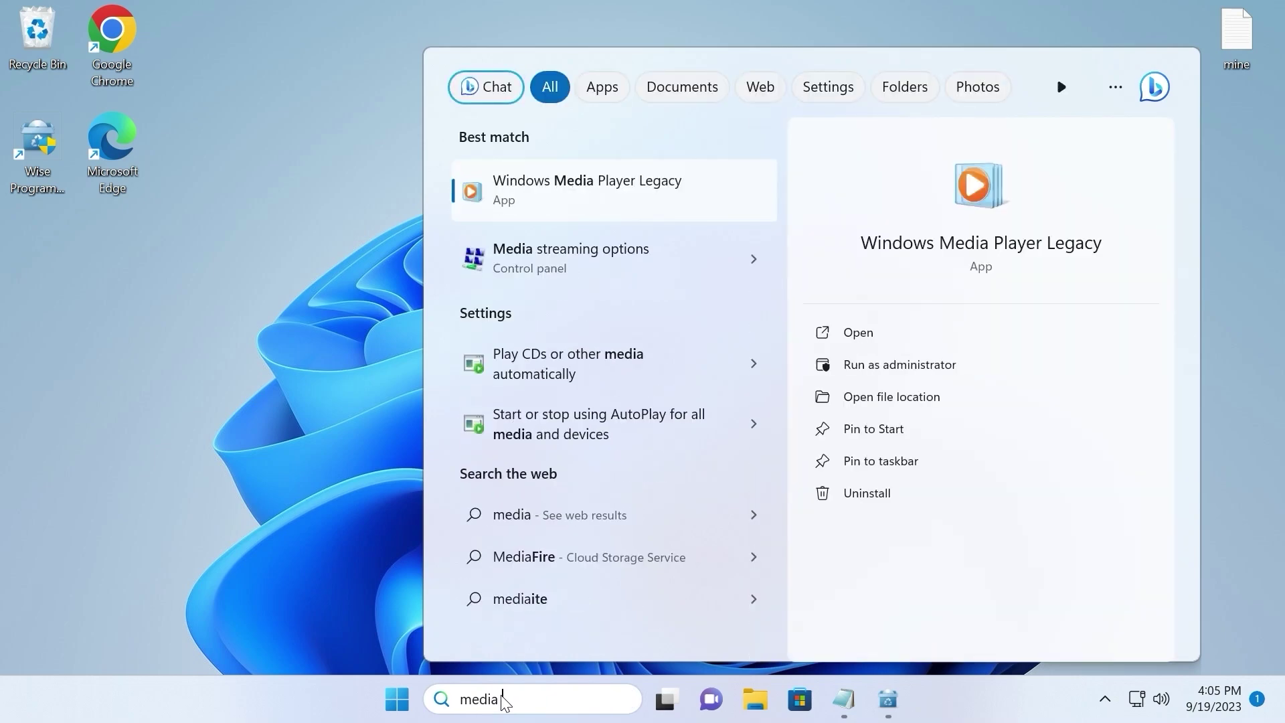
type(" playe")
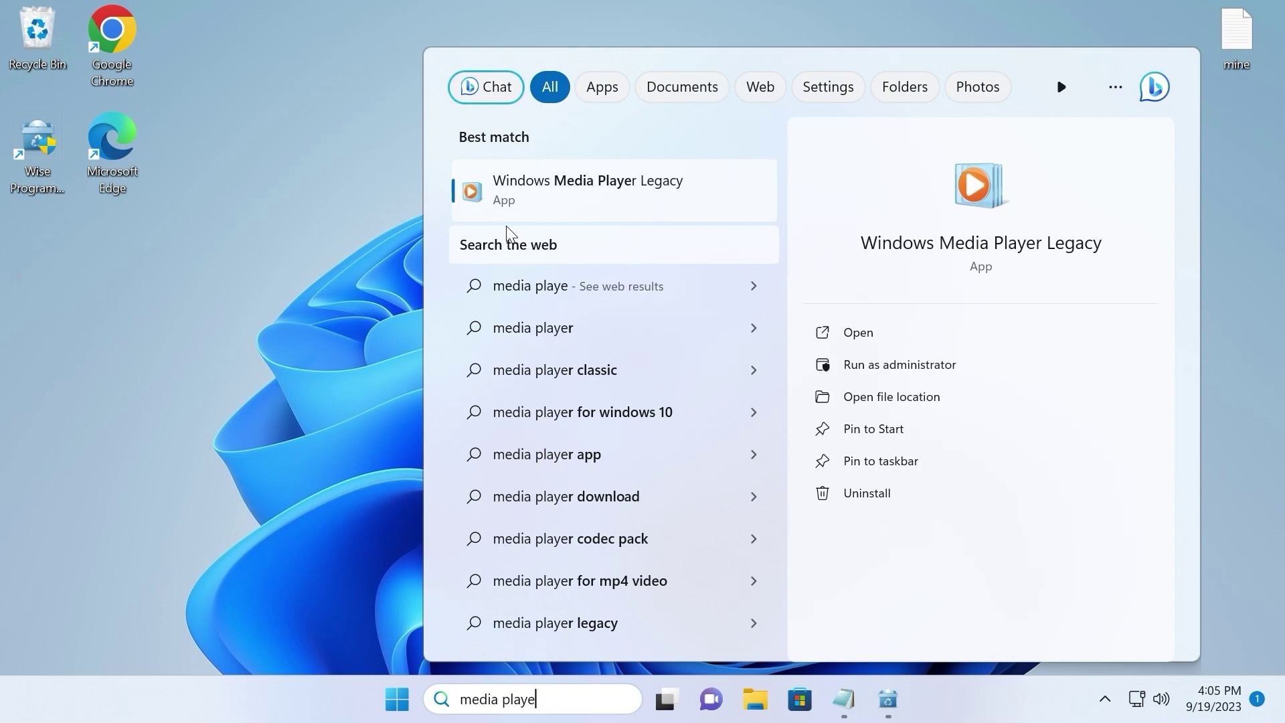
left_click(199, 247)
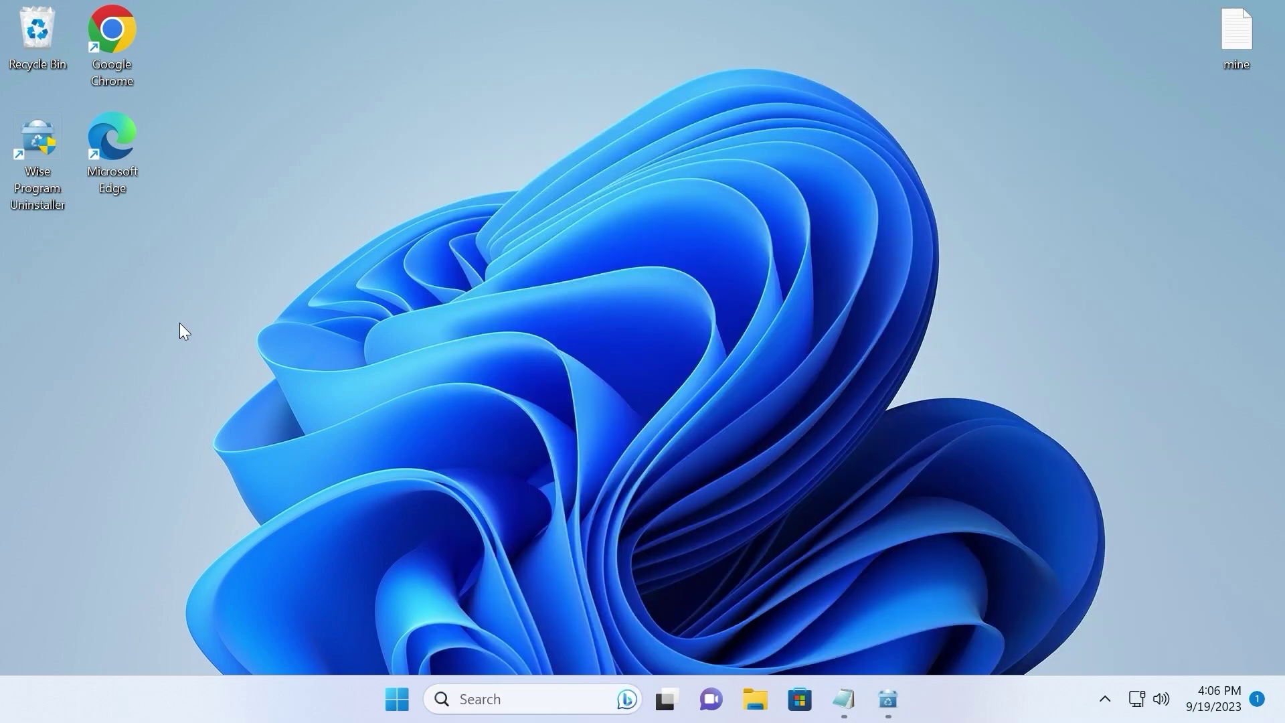
left_click_drag(170, 328, 0, 192)
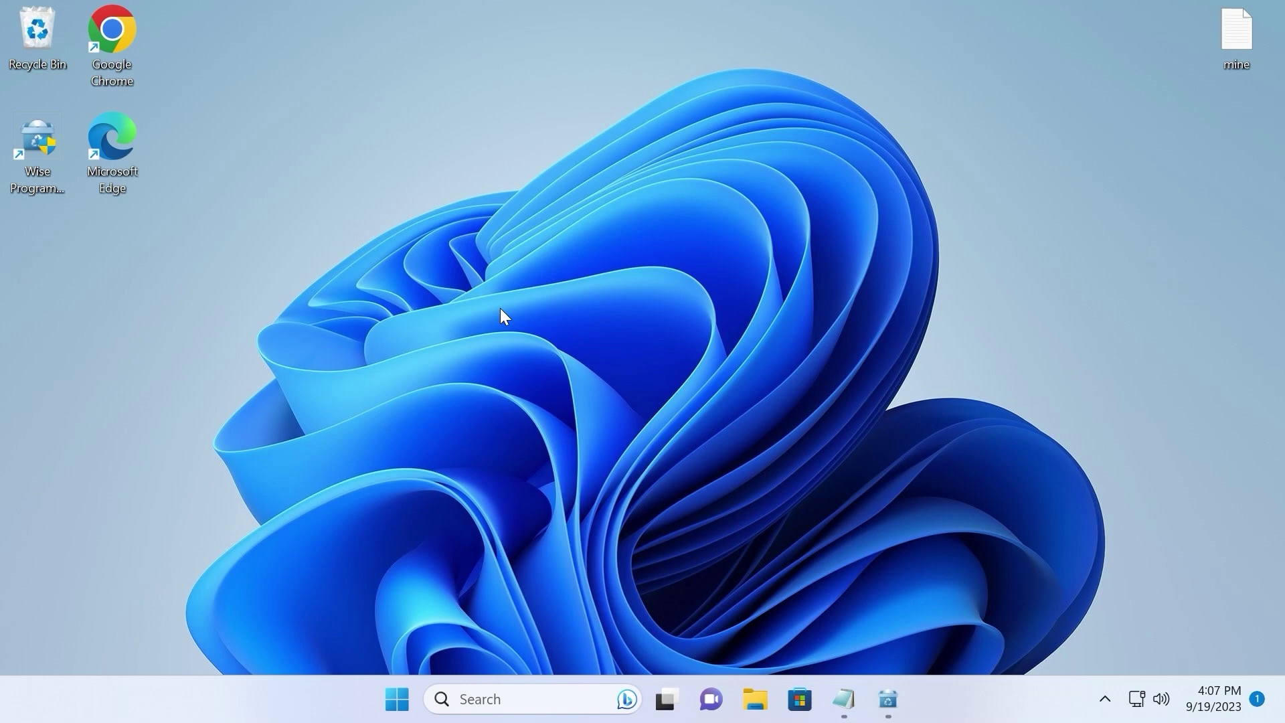
Force-uninstall Microsoft Edge and remove all its leftover files and registry entries
left_click(888, 703)
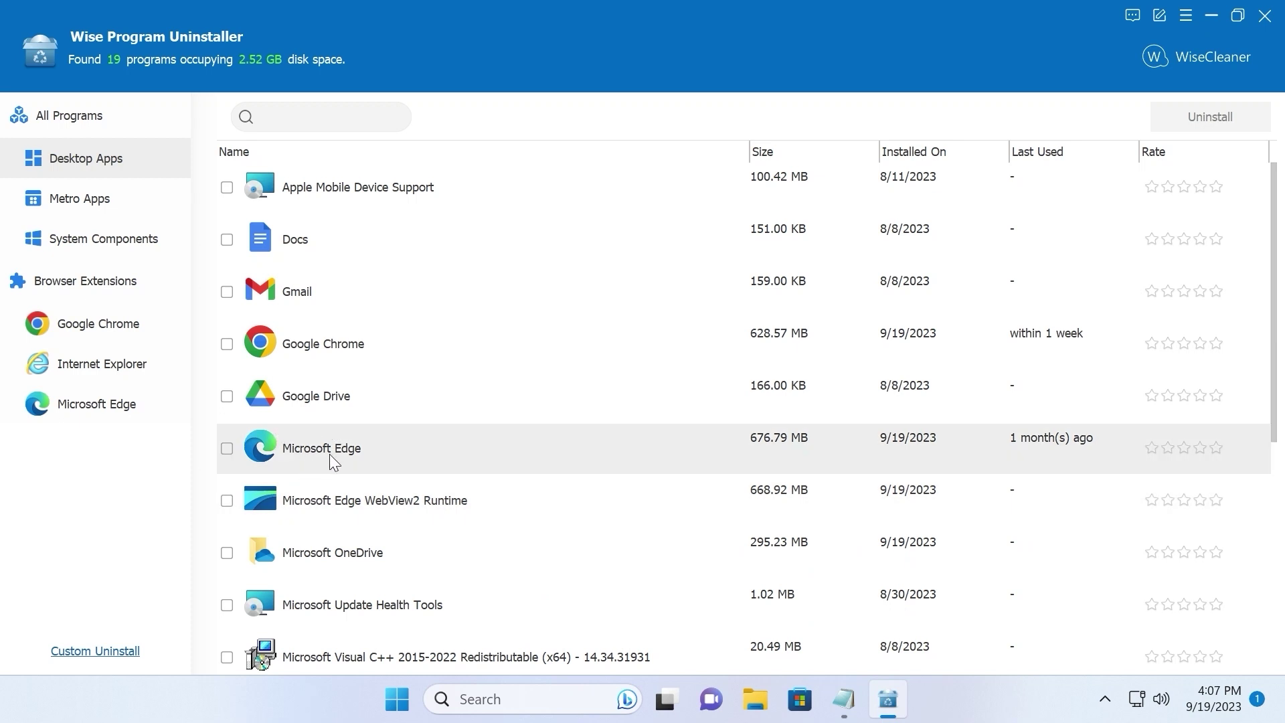
left_click(327, 448)
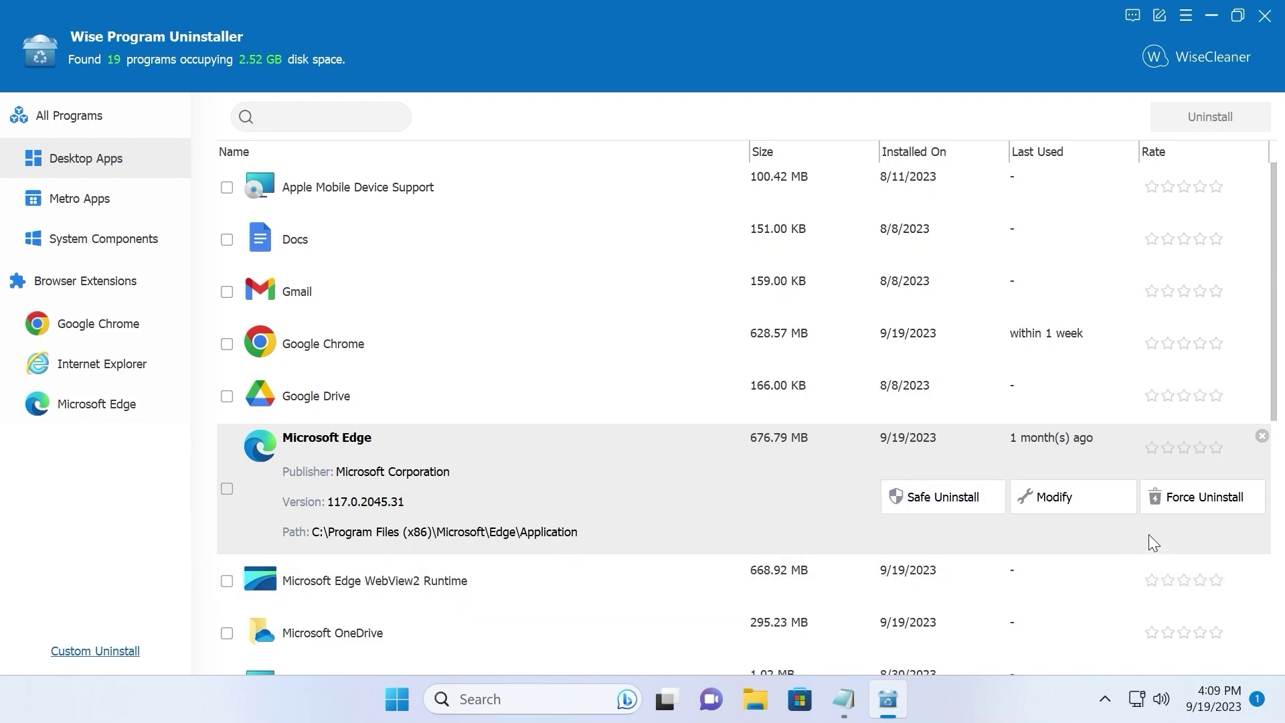
left_click(1189, 503)
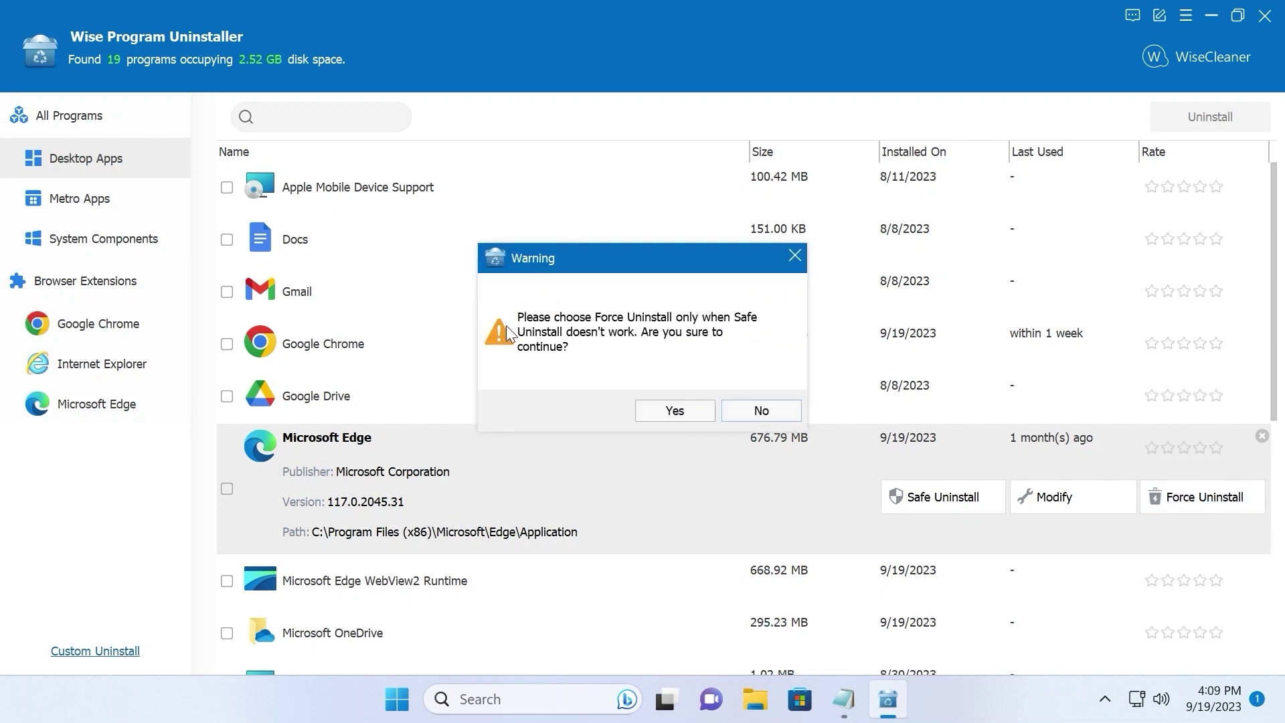
left_click(674, 410)
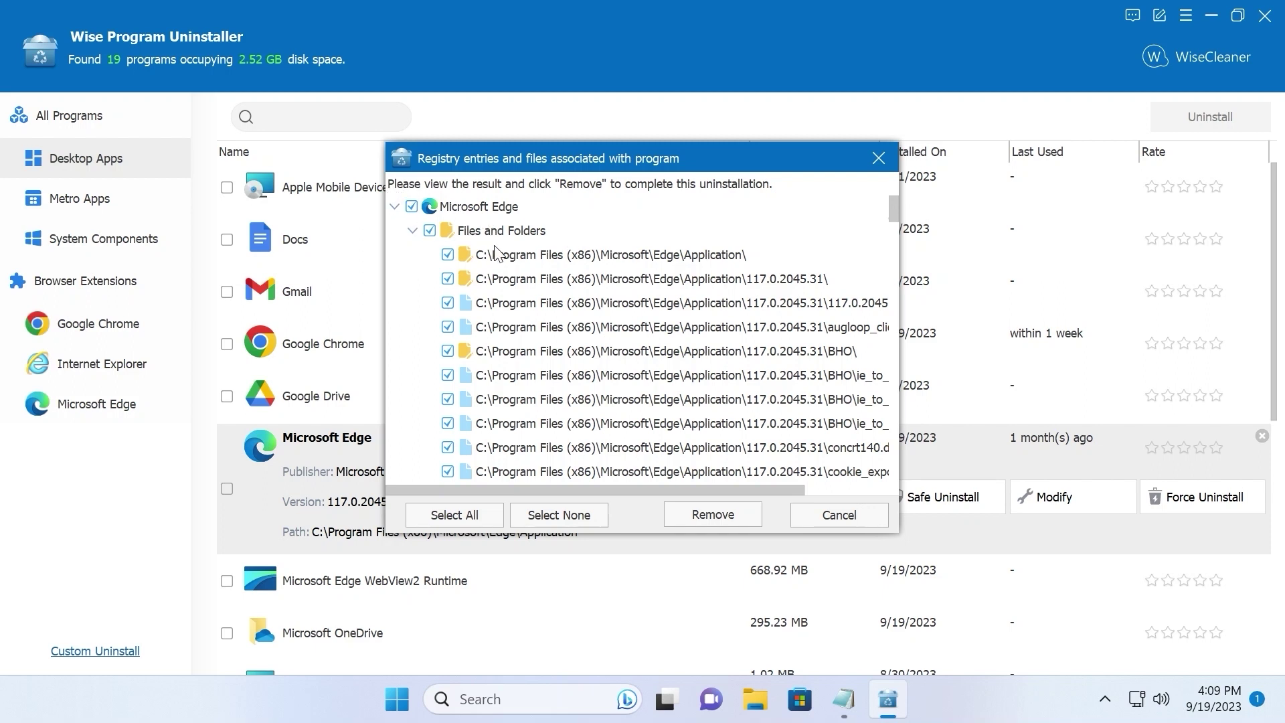
scroll(512, 241, "down", 15)
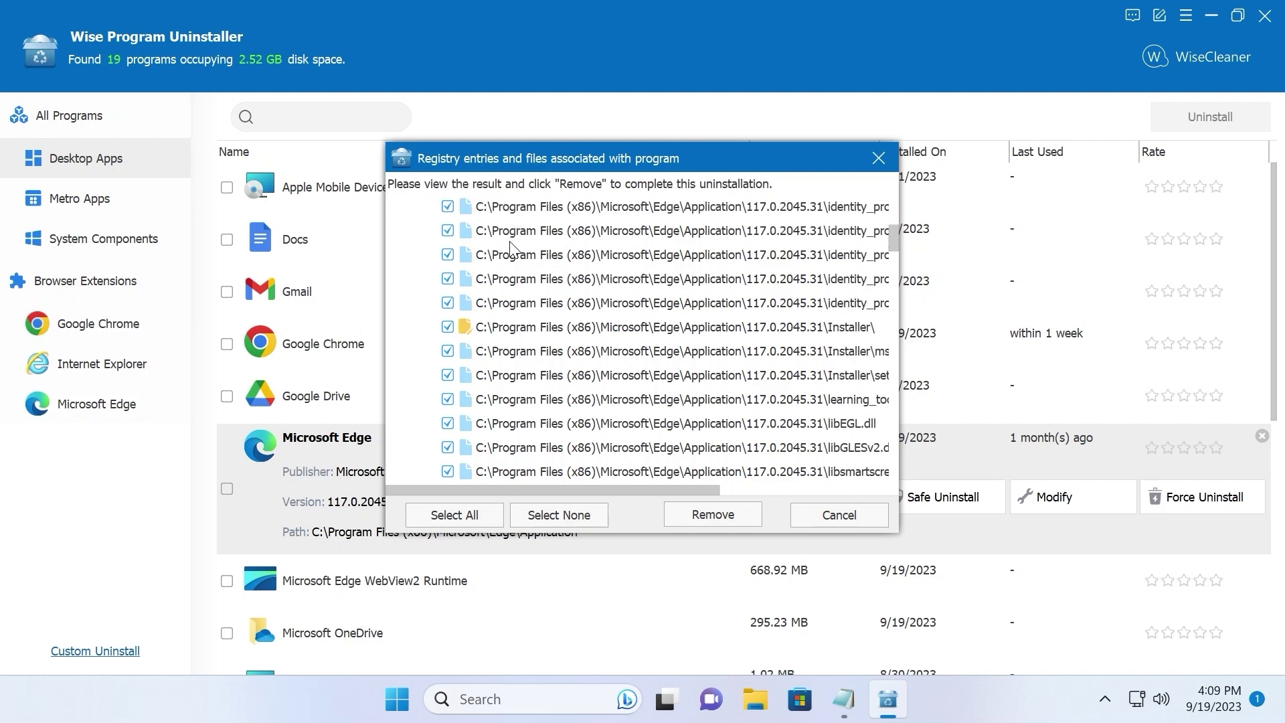
left_click_drag(894, 255, 889, 511)
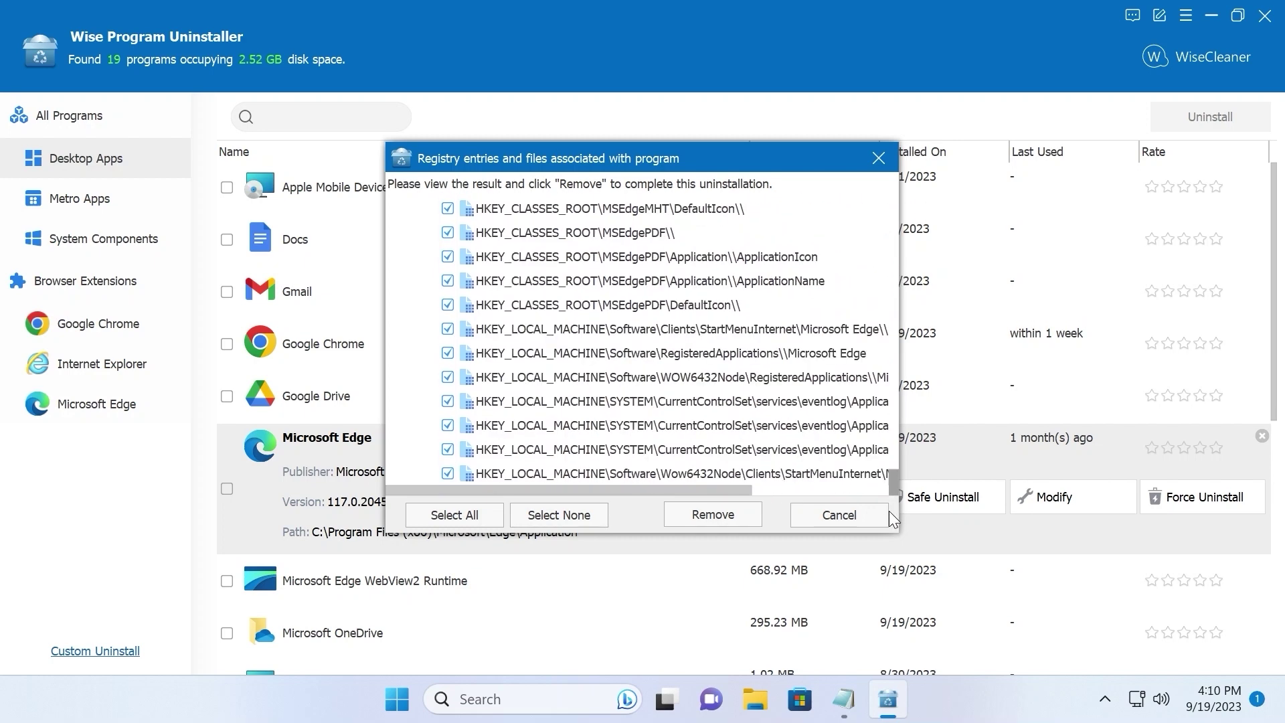
left_click(734, 513)
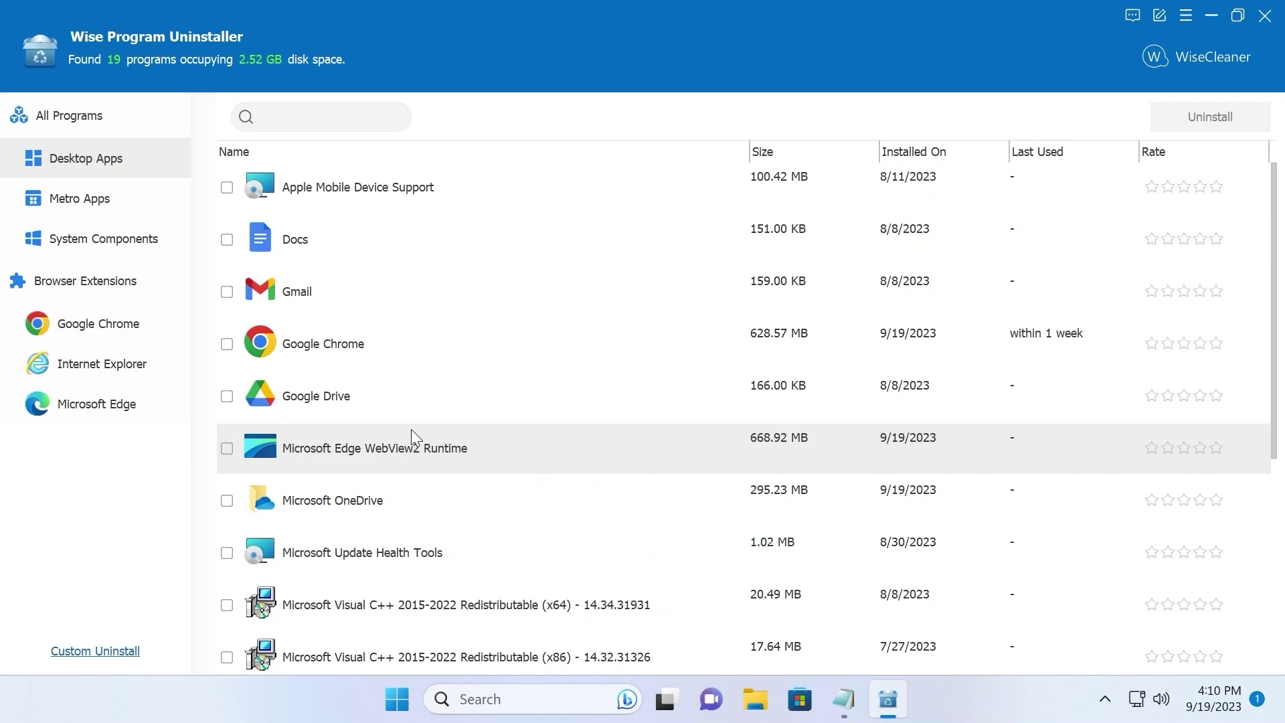
Start a force uninstall of Microsoft Edge WebView2 Runtime and confirm it
left_click(311, 451)
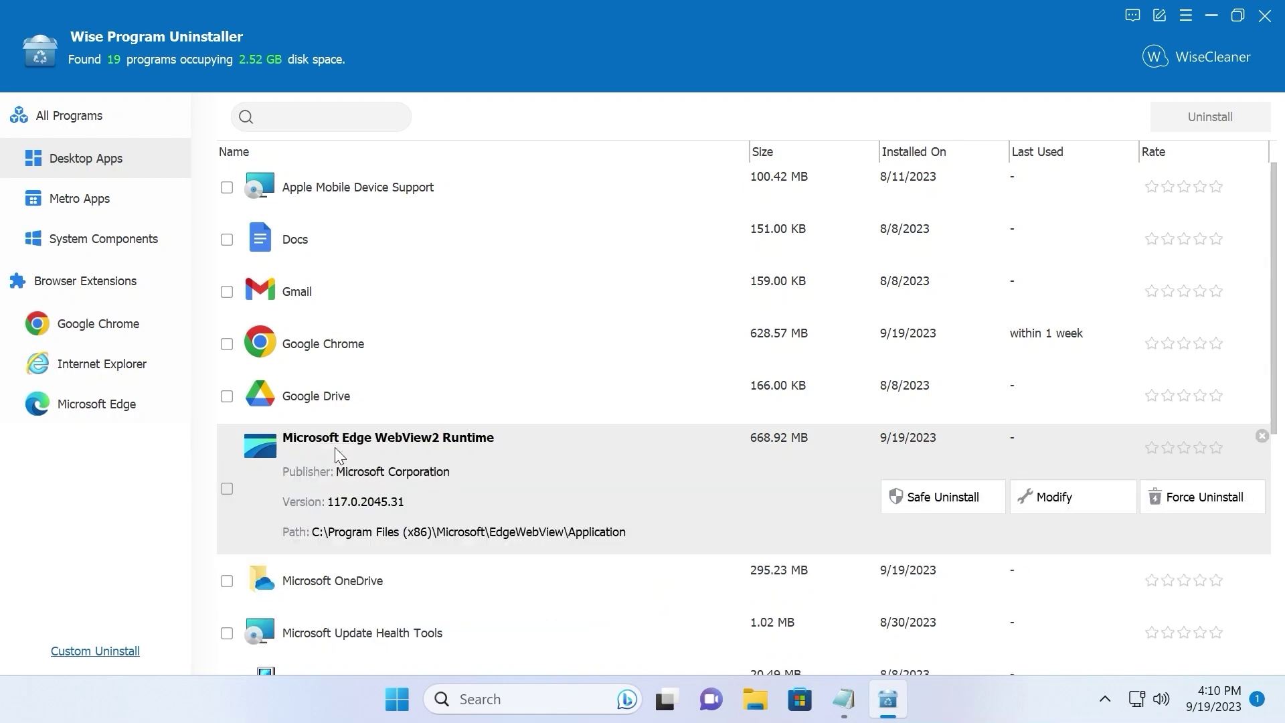
left_click(1195, 496)
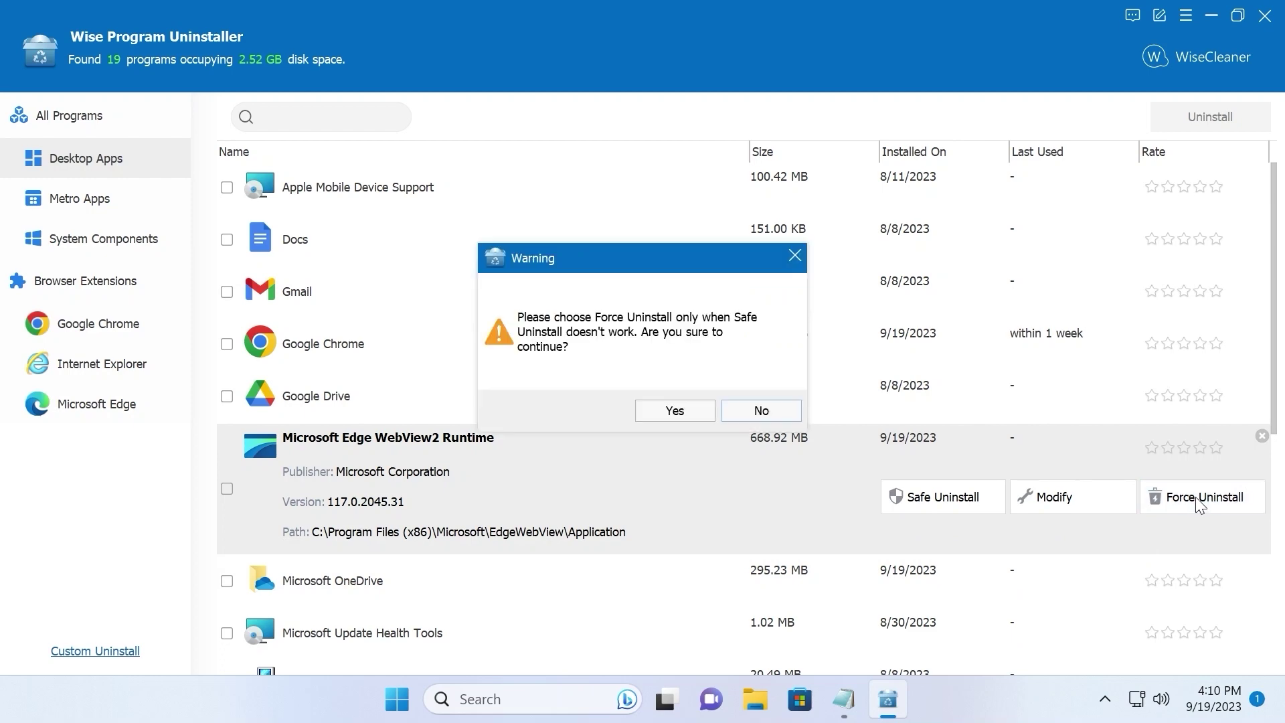
left_click(668, 415)
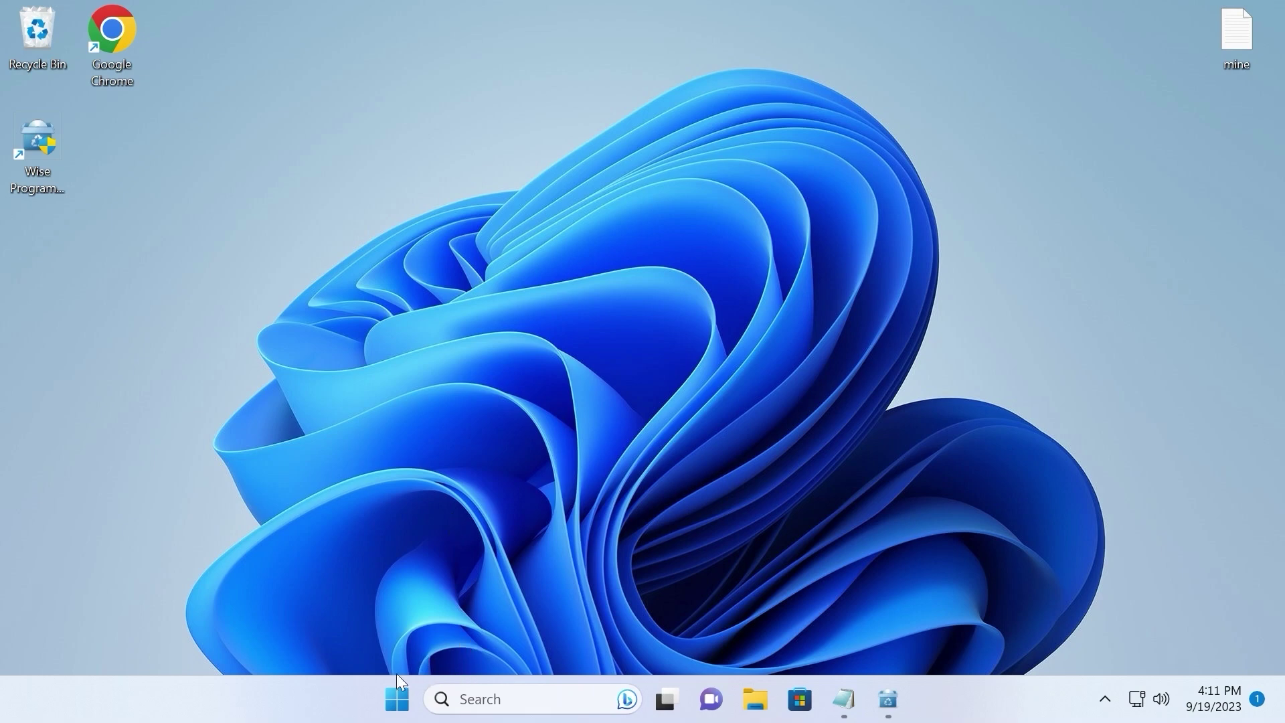
left_click(395, 704)
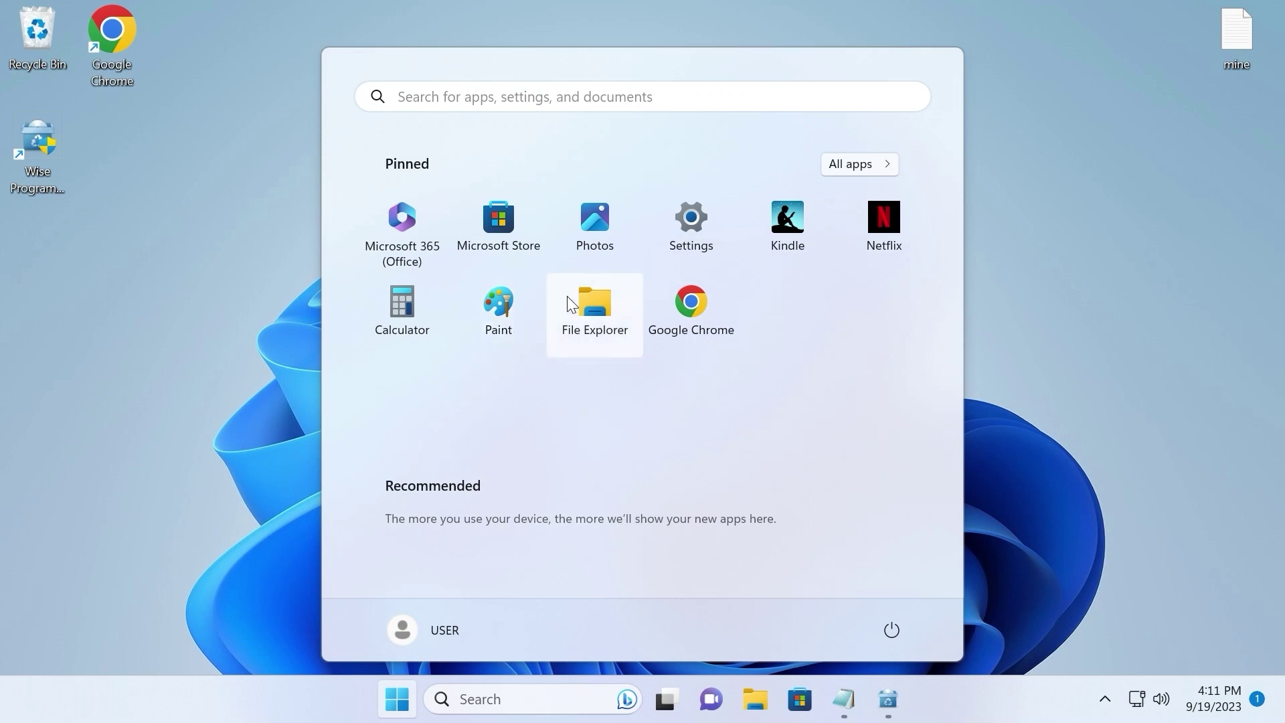
key("Escape")
left_click(500, 696)
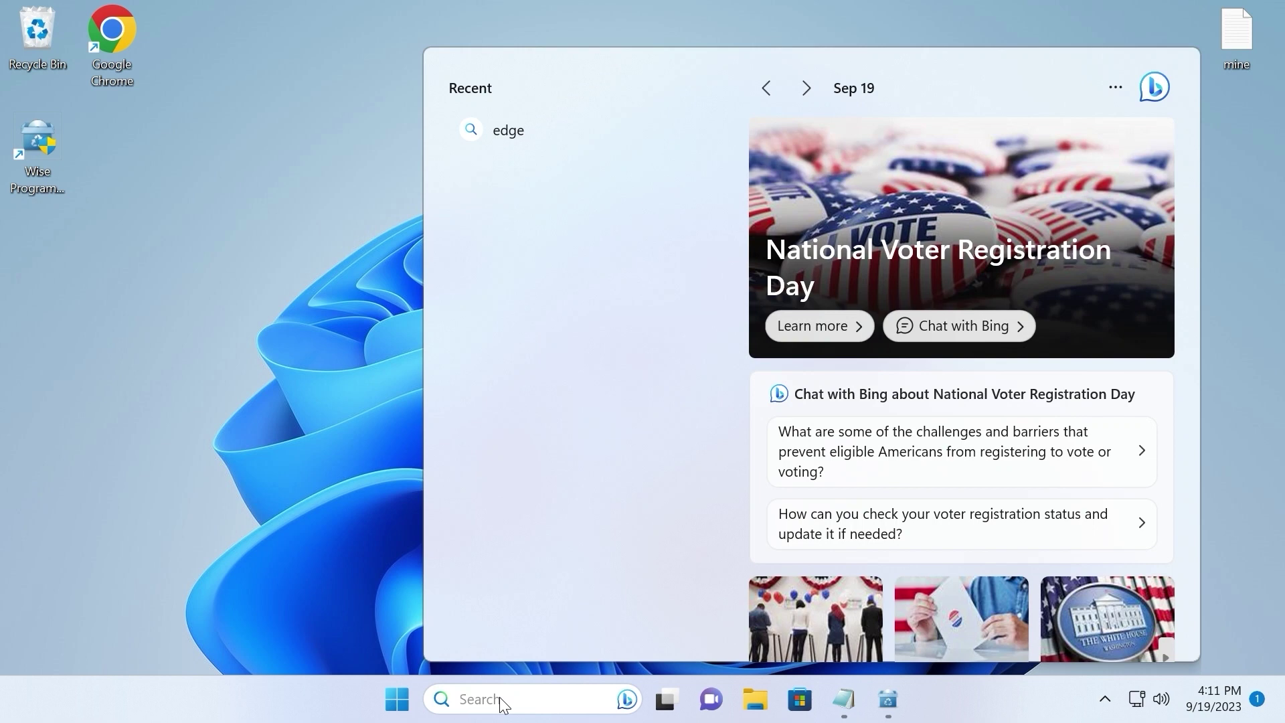
type("microso")
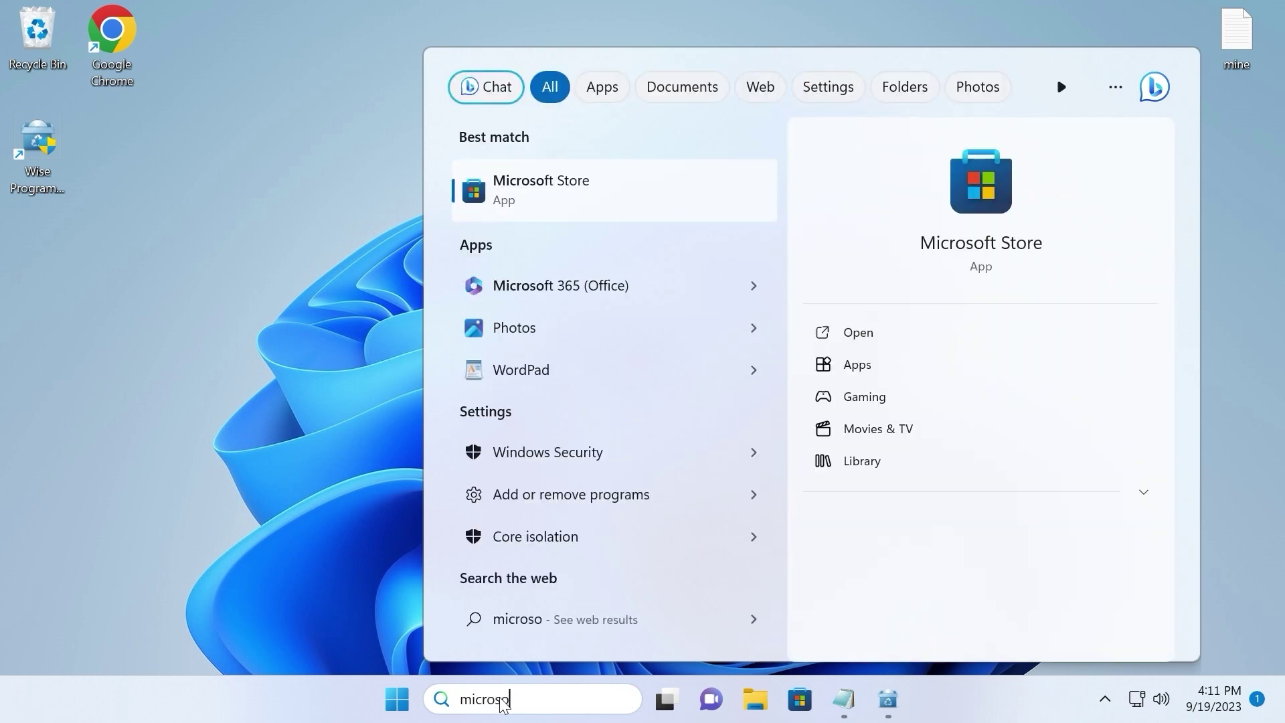
type("ft edge")
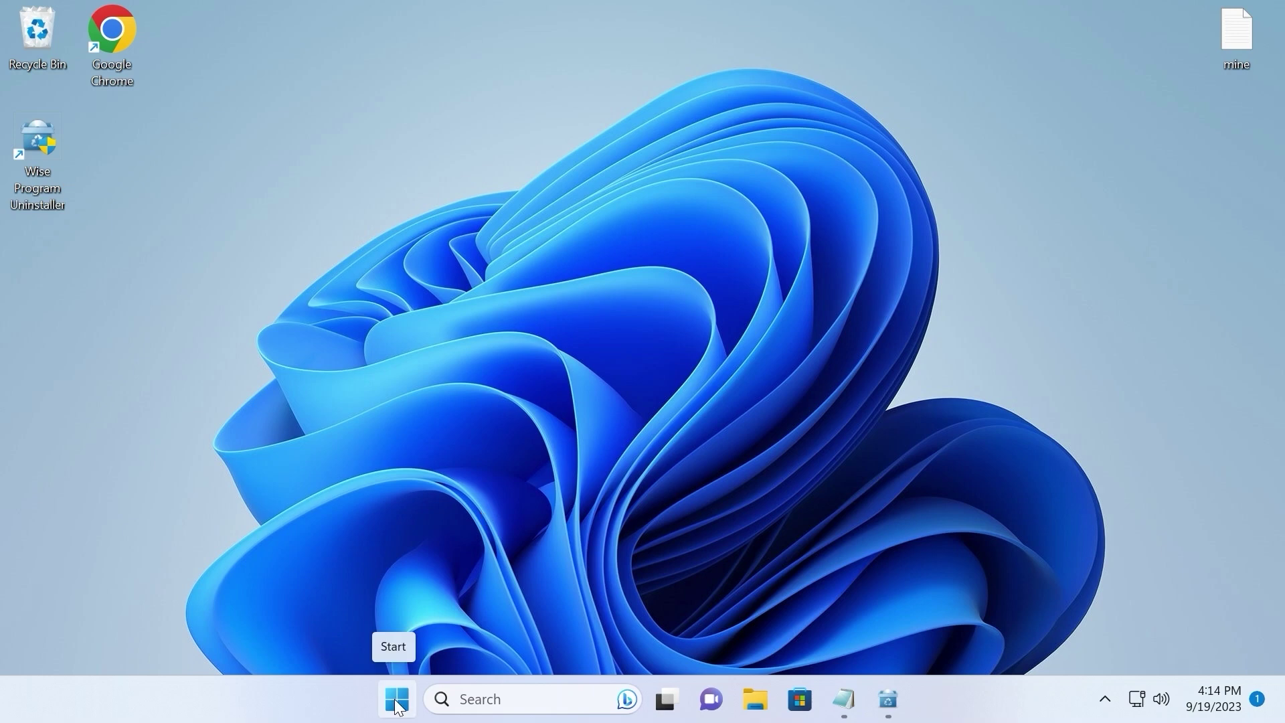
left_click(399, 707)
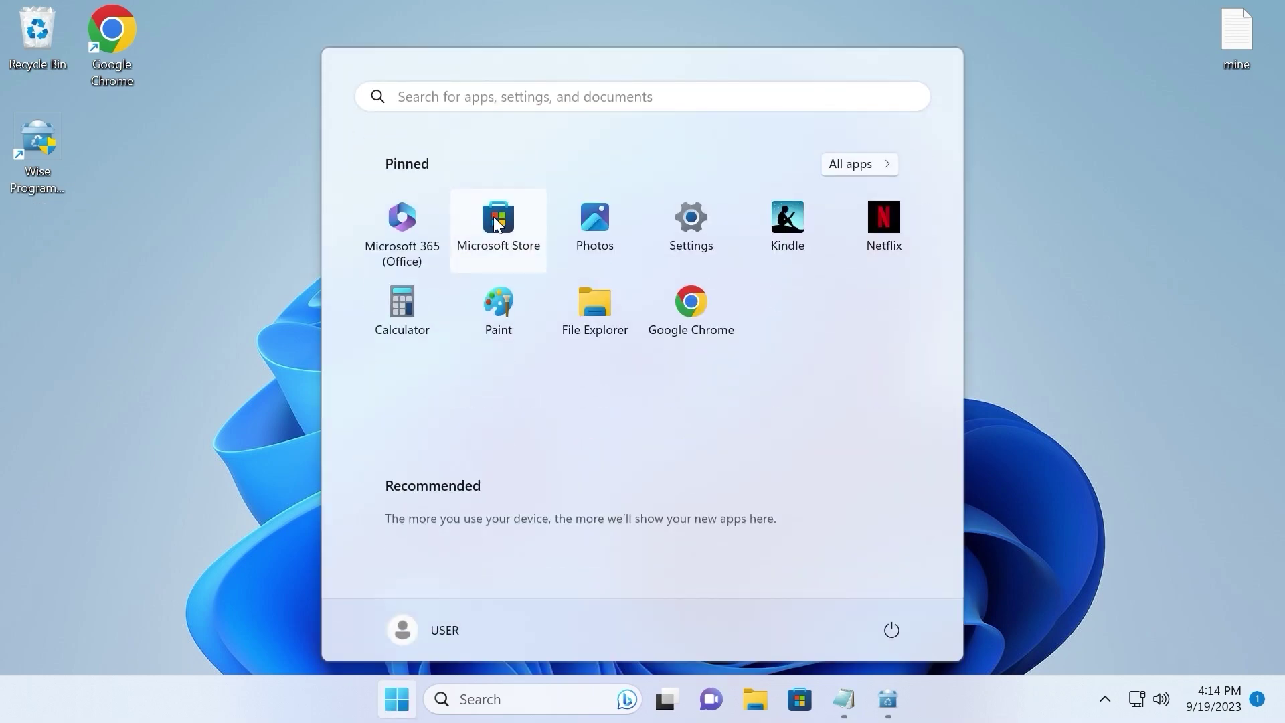
left_click(497, 223)
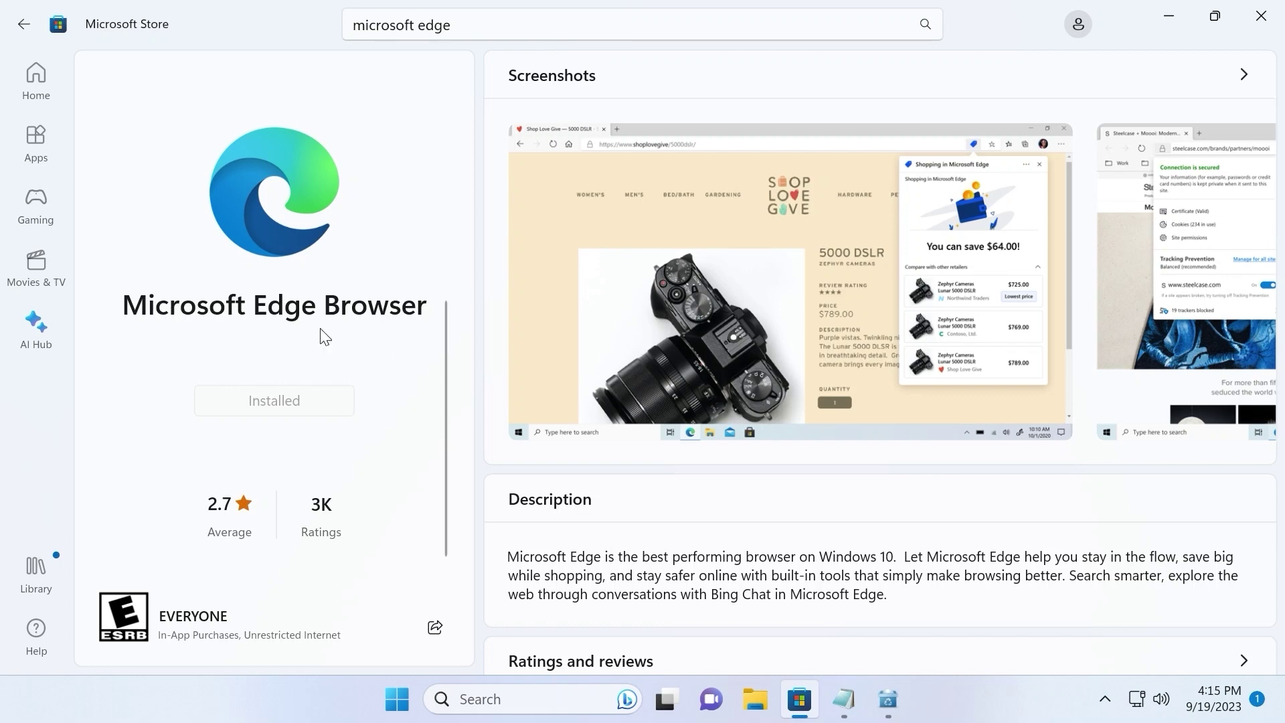
key("alt+F4")
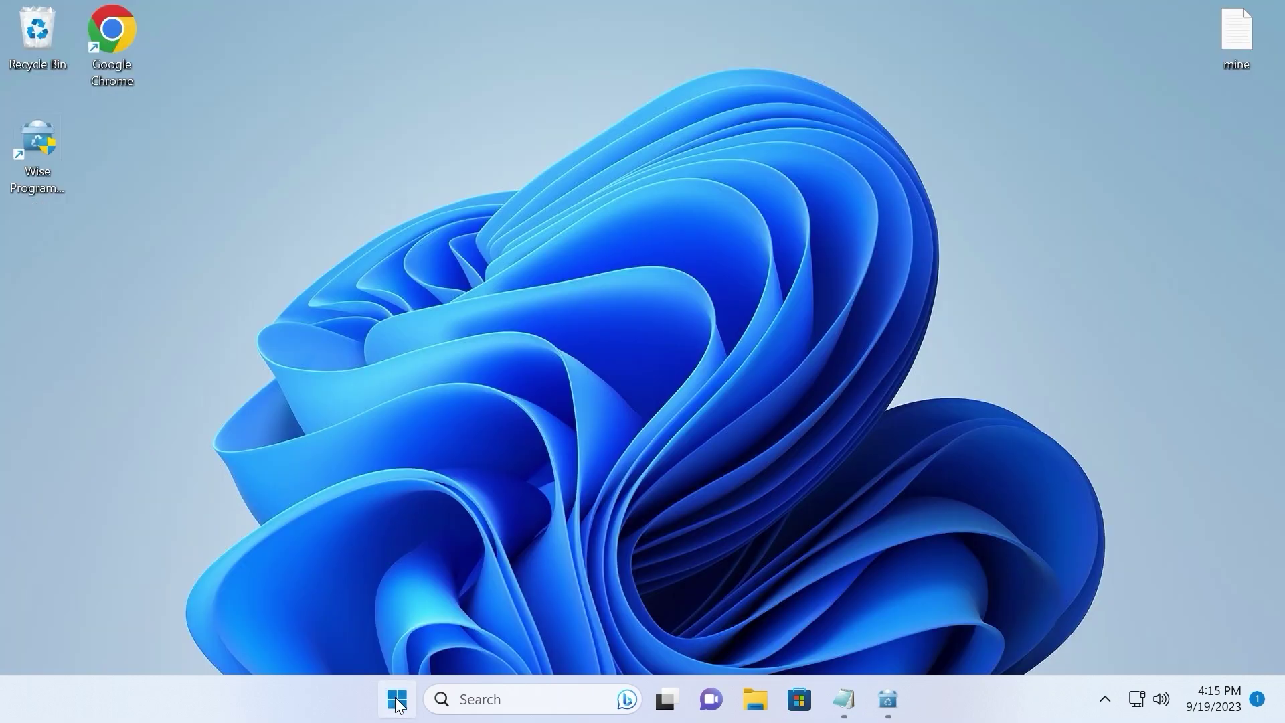
Open Settings from Start, go to the Windows Update page, and run Check for updates
left_click(398, 696)
left_click(690, 223)
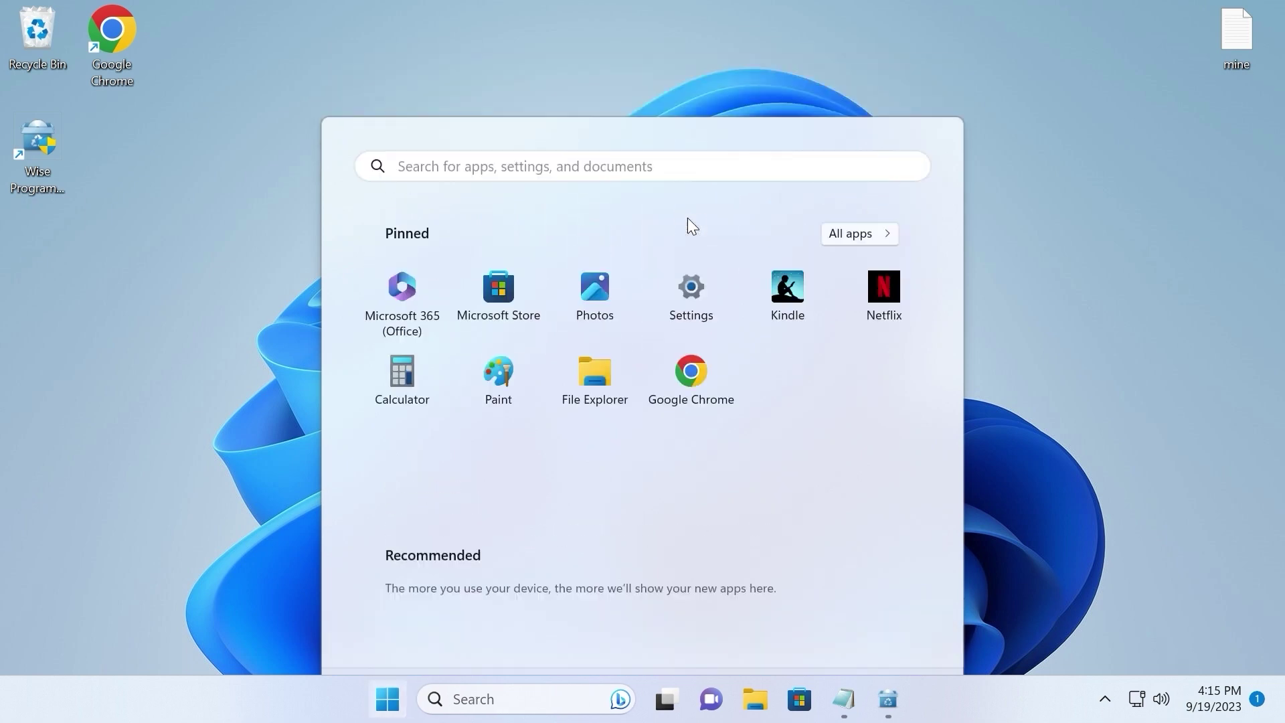
left_click(111, 616)
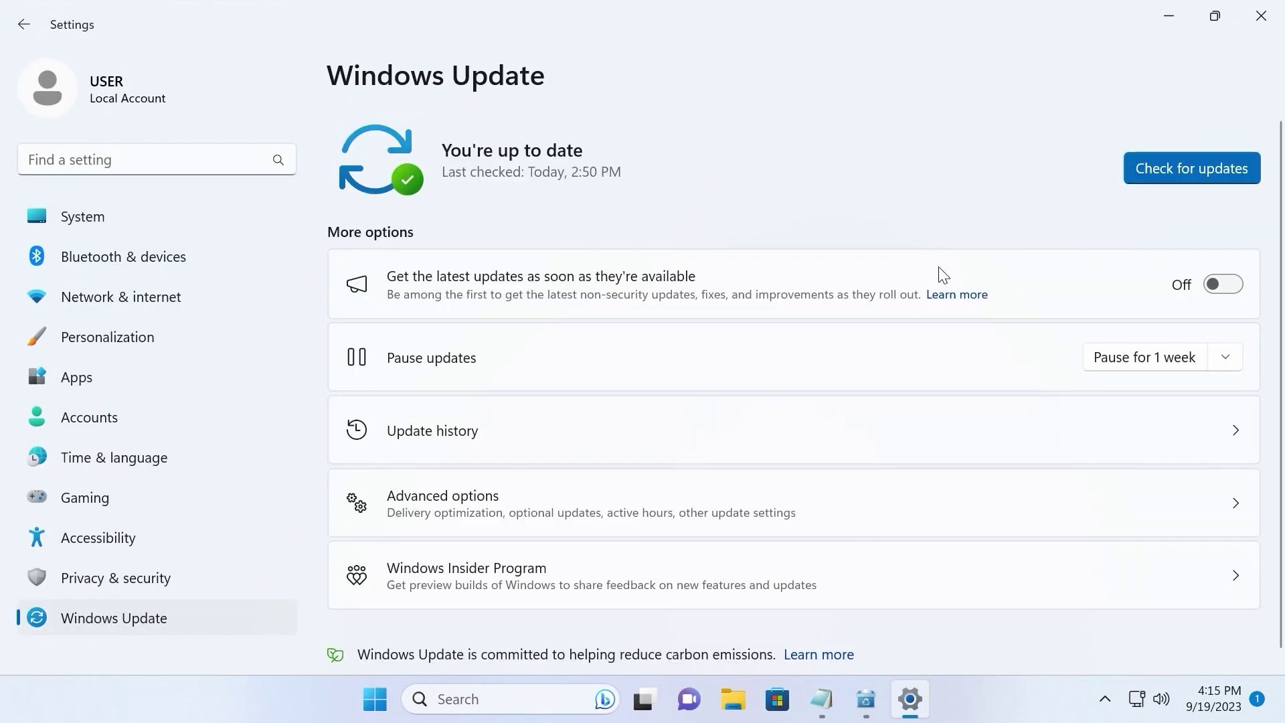
left_click(1198, 168)
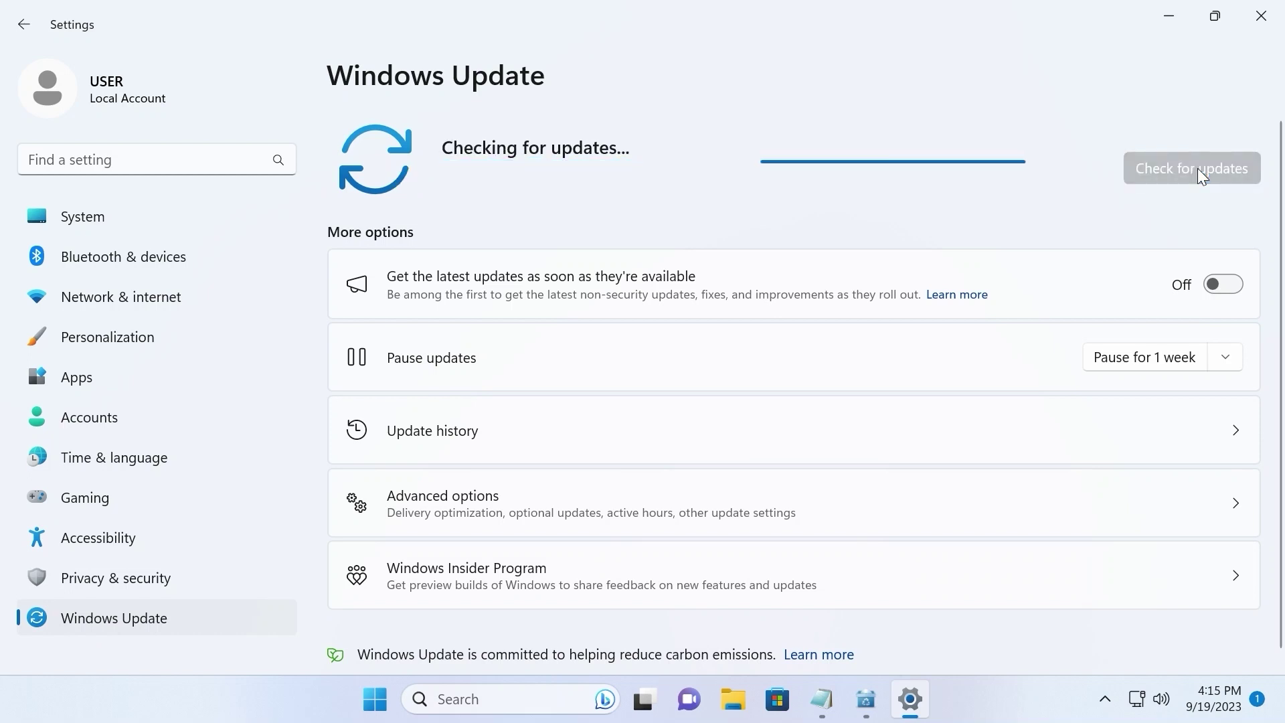